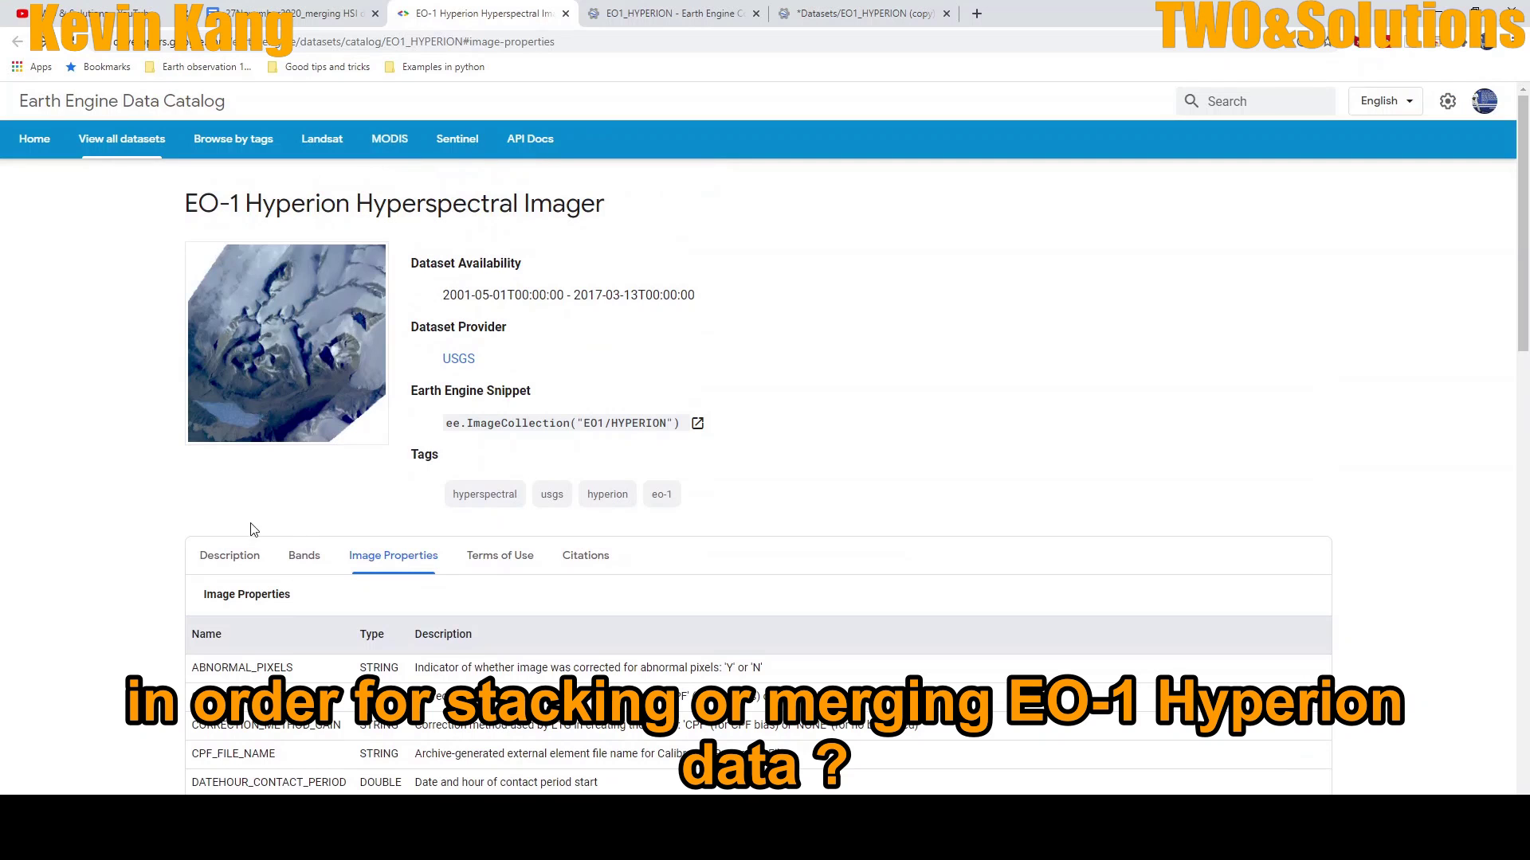
# - Read the Hyperion description and scroll the band table down to B224 and the example script
pyautogui.click(227, 558)
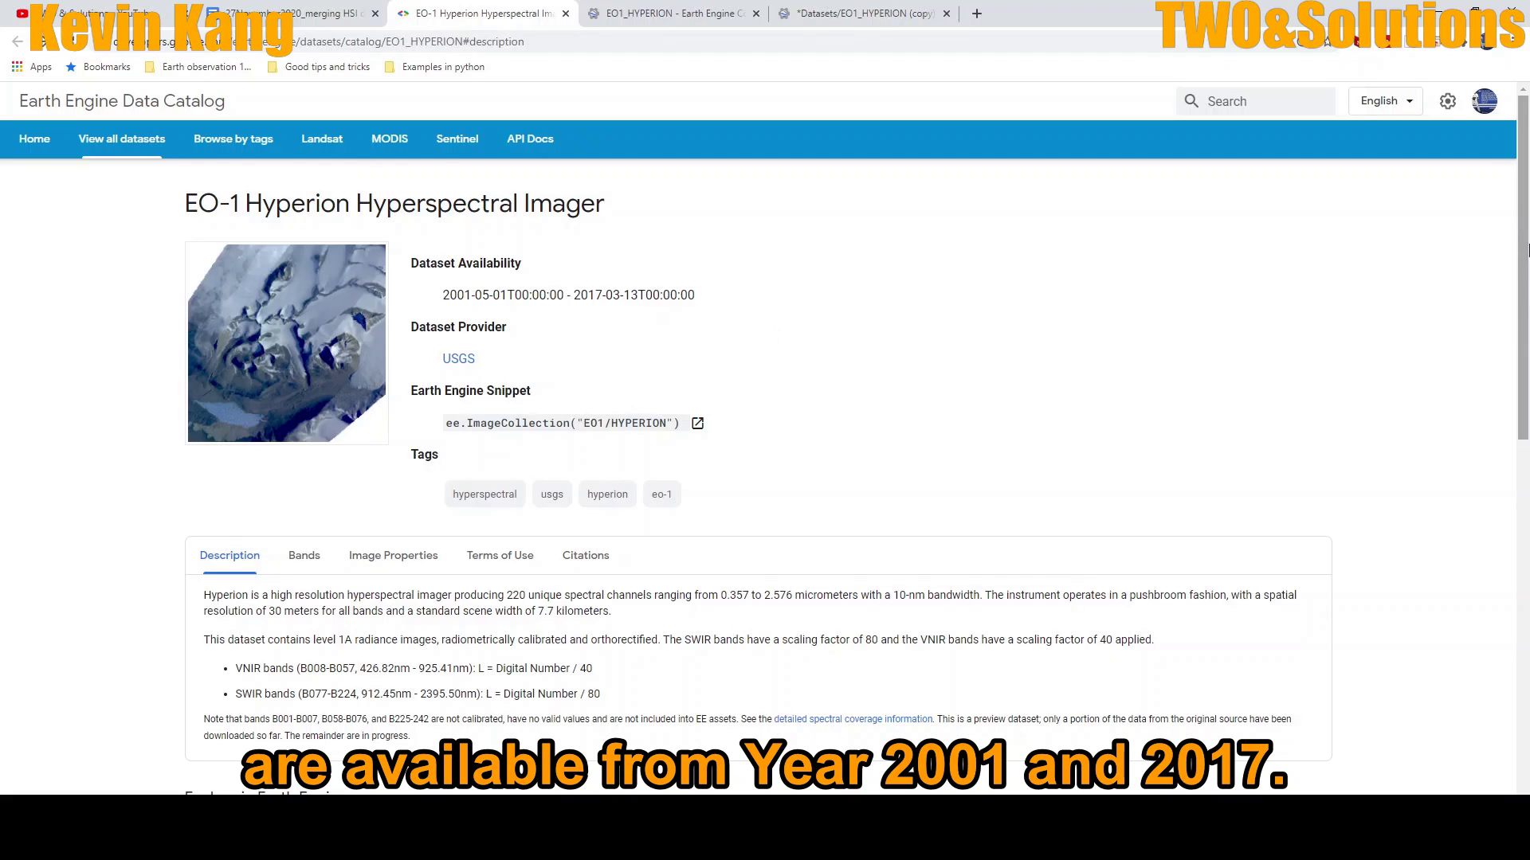
pyautogui.scroll(-10, 1522, 236)
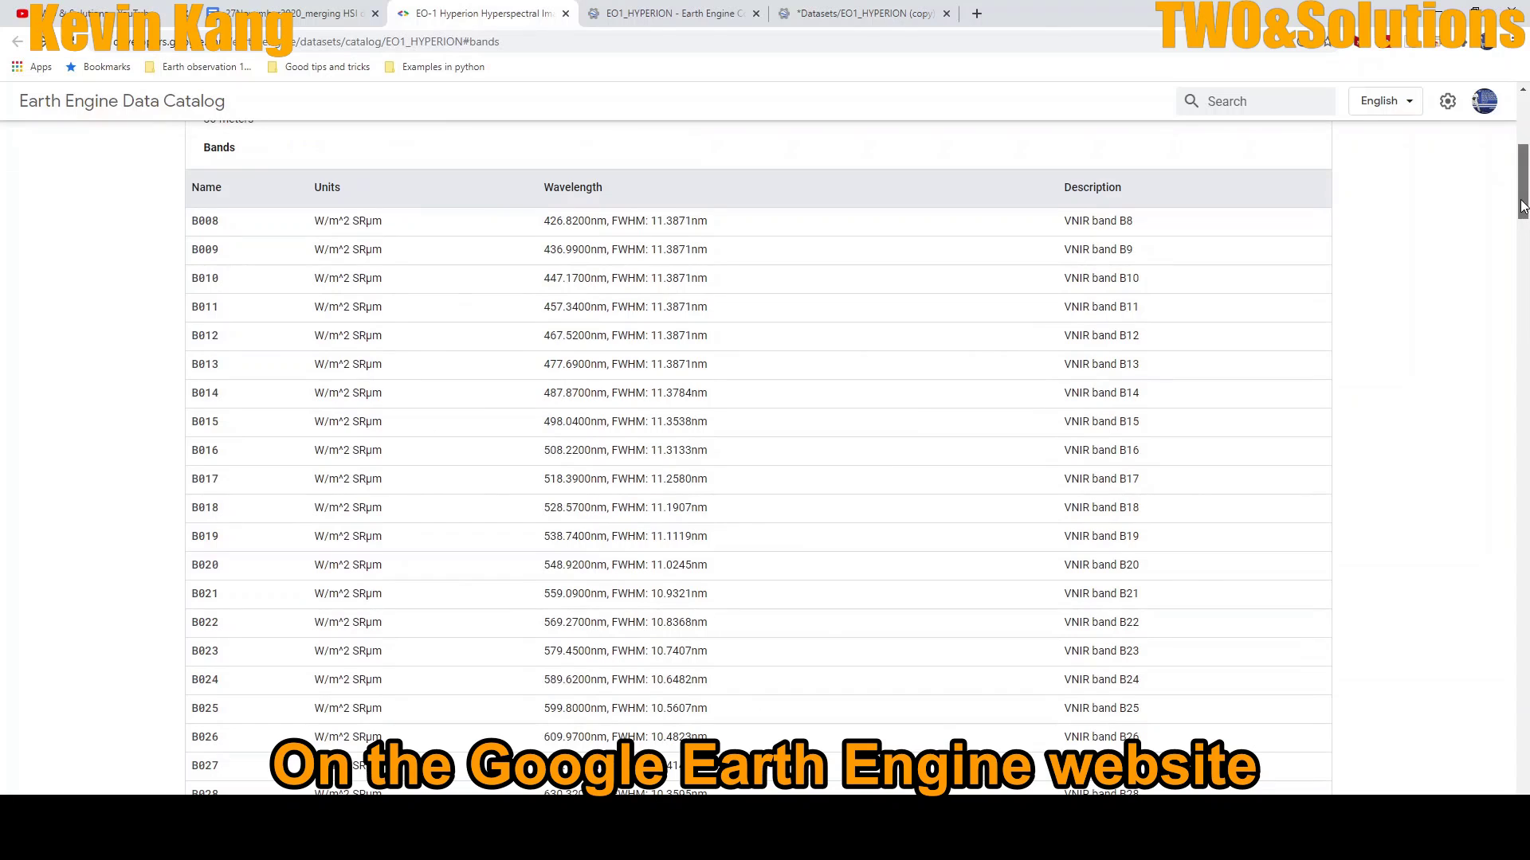
pyautogui.scroll(1, 1522, 207)
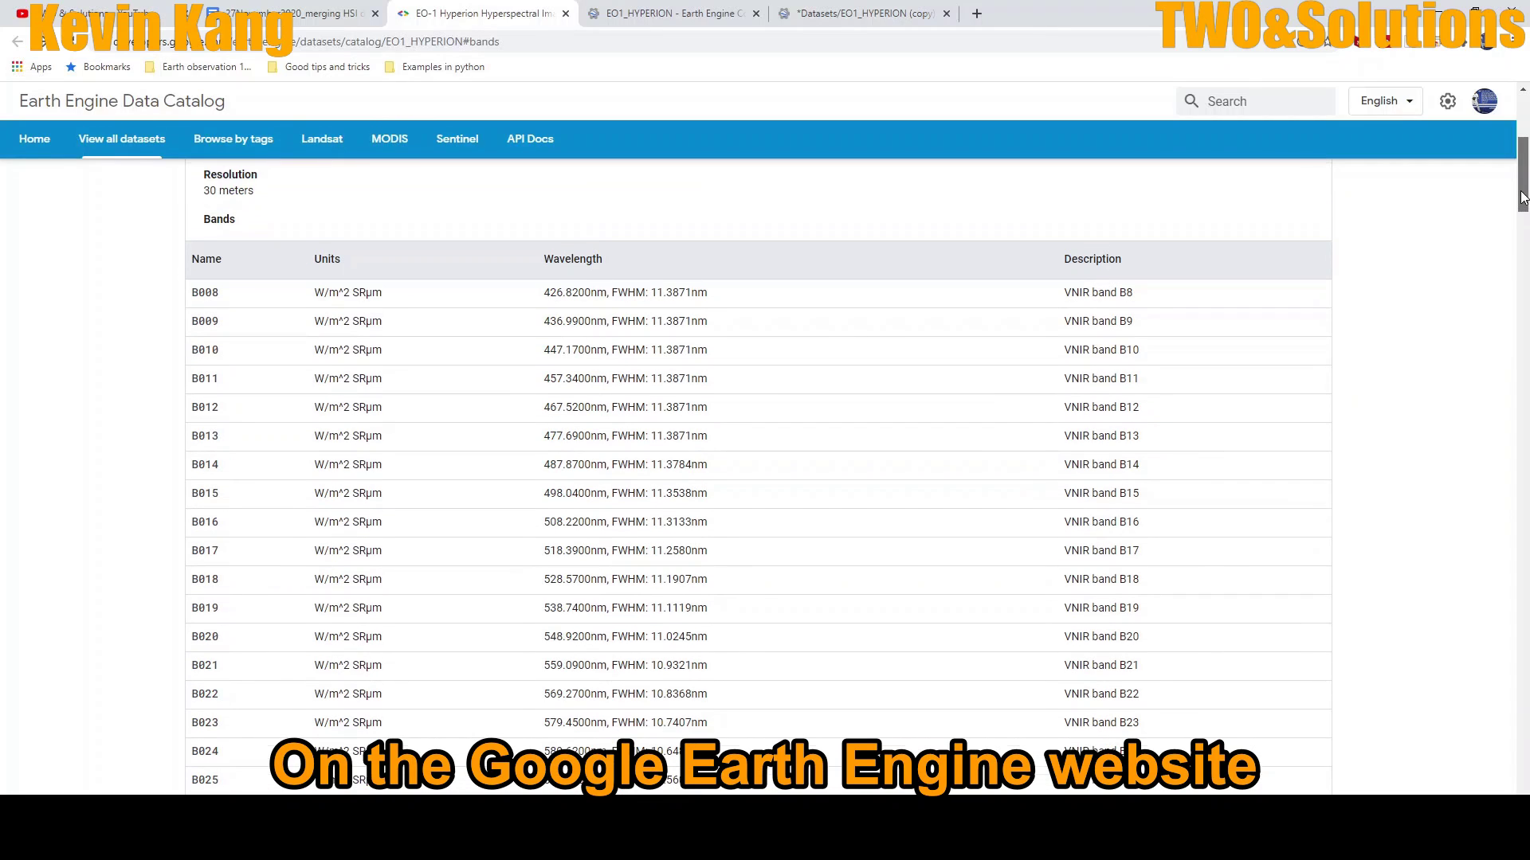
pyautogui.scroll(-1, 1519, 209)
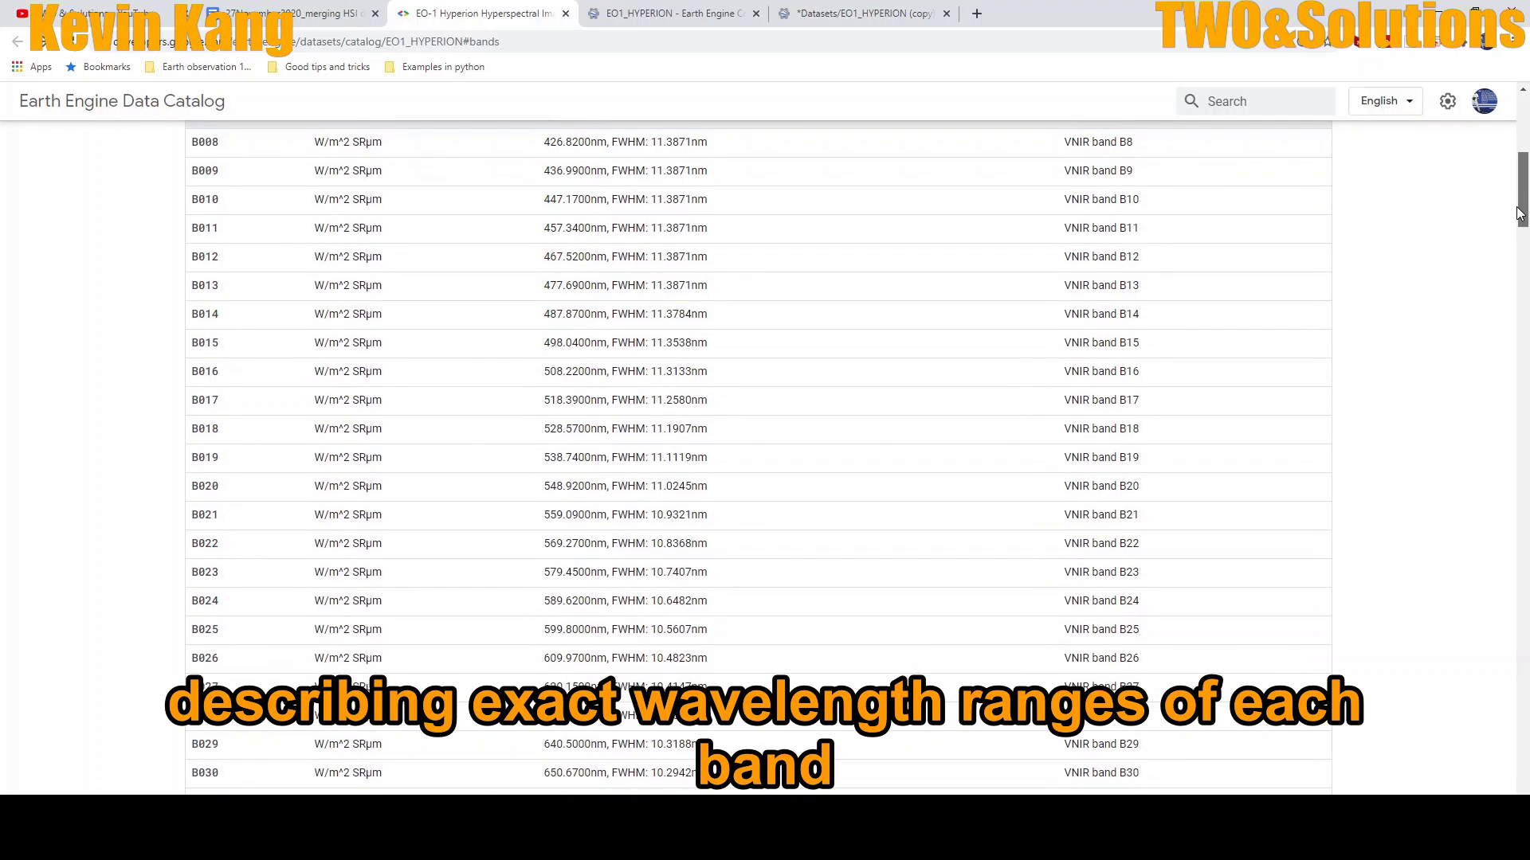
pyautogui.moveTo(1520, 210)
pyautogui.mouseDown()
pyautogui.moveTo(1522, 256)
pyautogui.moveTo(1496, 307)
pyautogui.moveTo(1508, 196)
pyautogui.mouseUp()
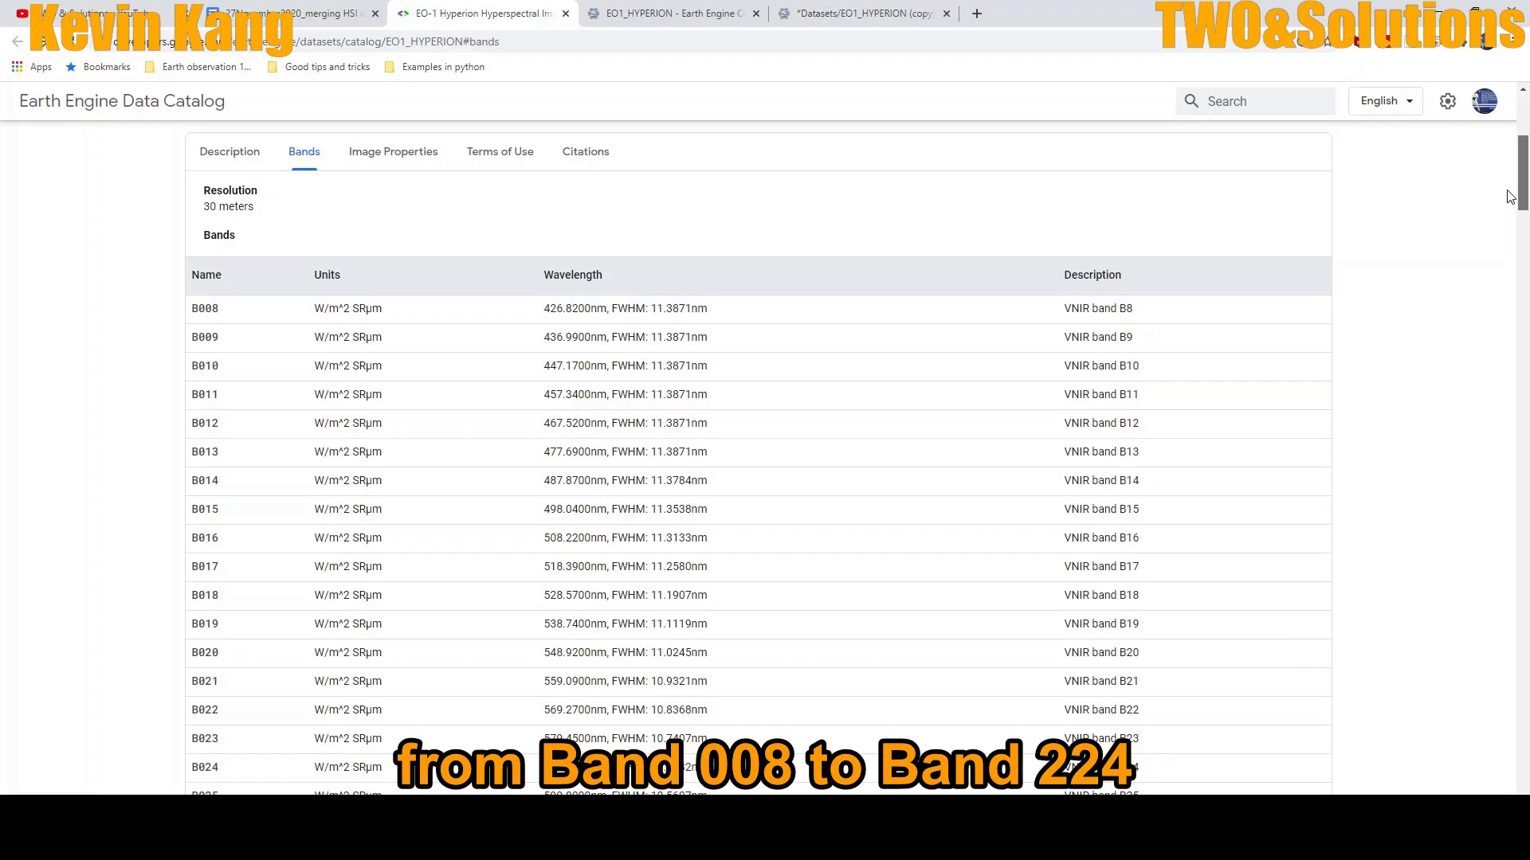
pyautogui.moveTo(1510, 196); pyautogui.dragTo(1494, 733)
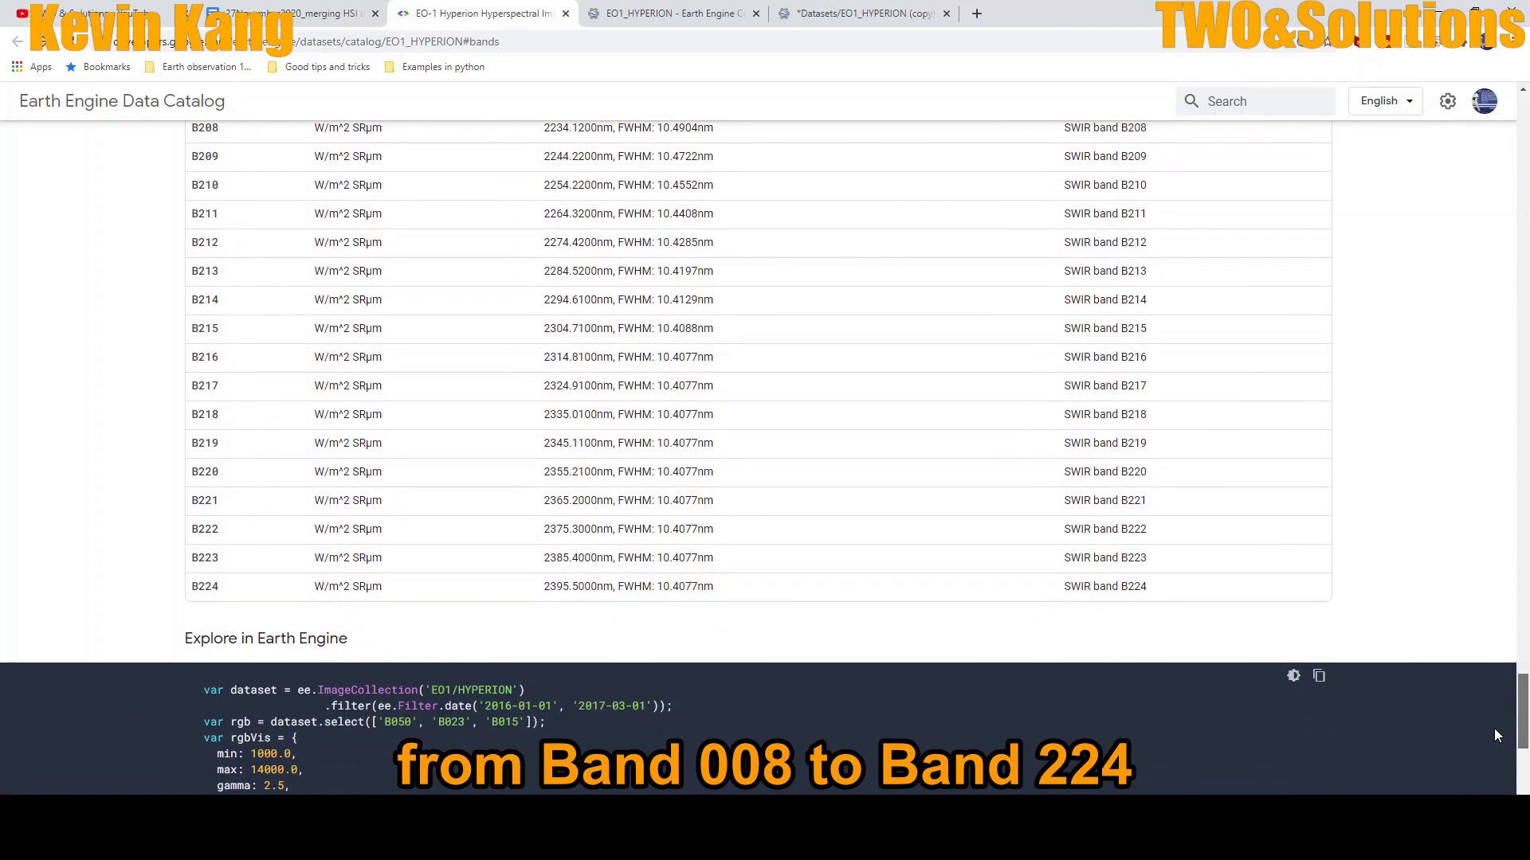
# - Run the Hyperion script and zoom the map in on the strips over western Greenland
pyautogui.hotkey('ctrl', 'Tab')
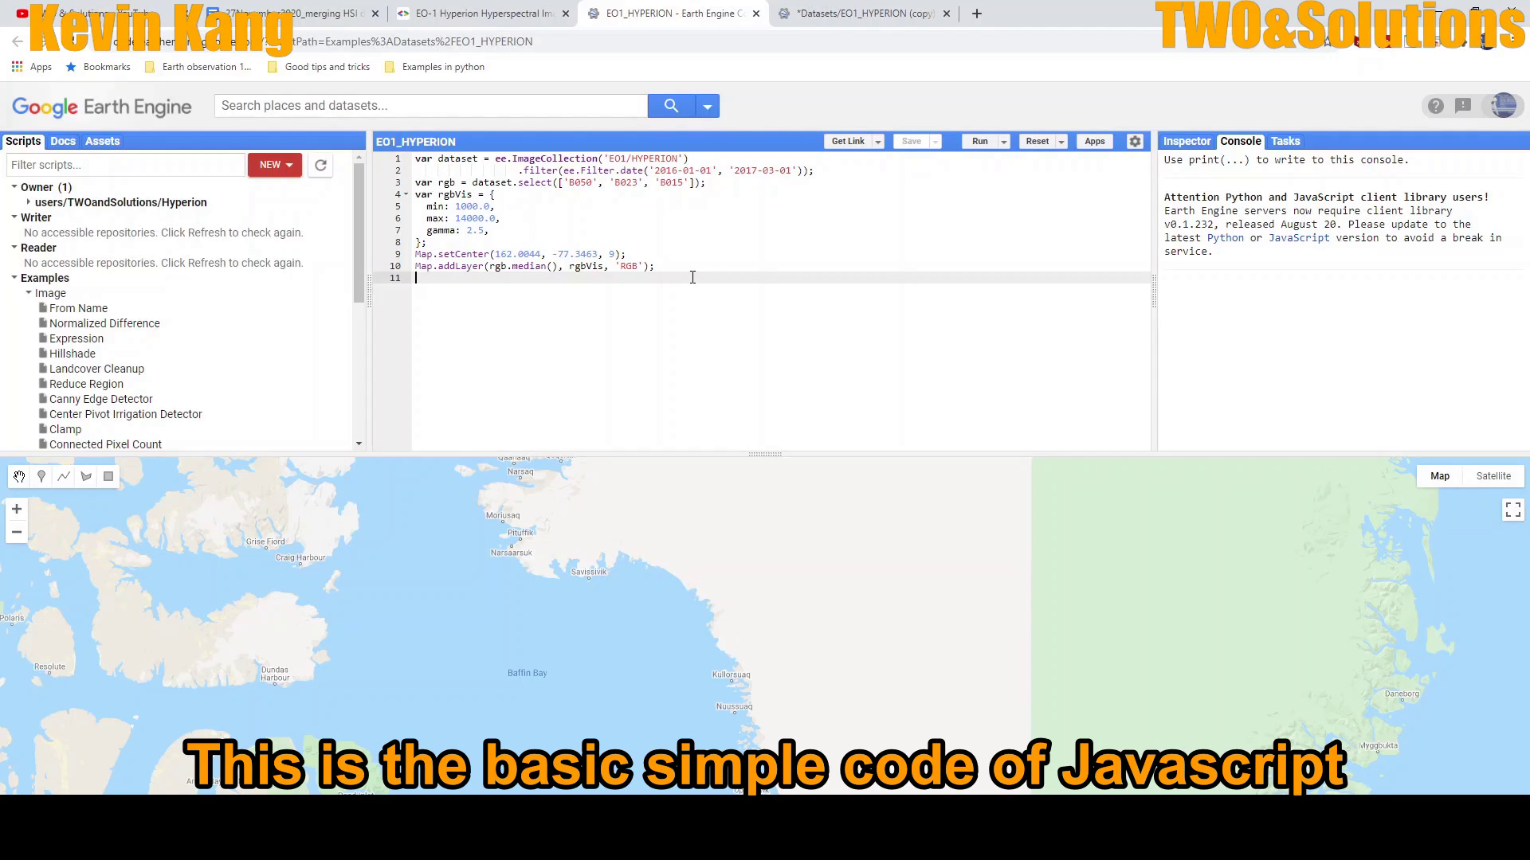
pyautogui.hotkey('ctrl', 'Return')
pyautogui.moveTo(571, 600); pyautogui.dragTo(556, 560)
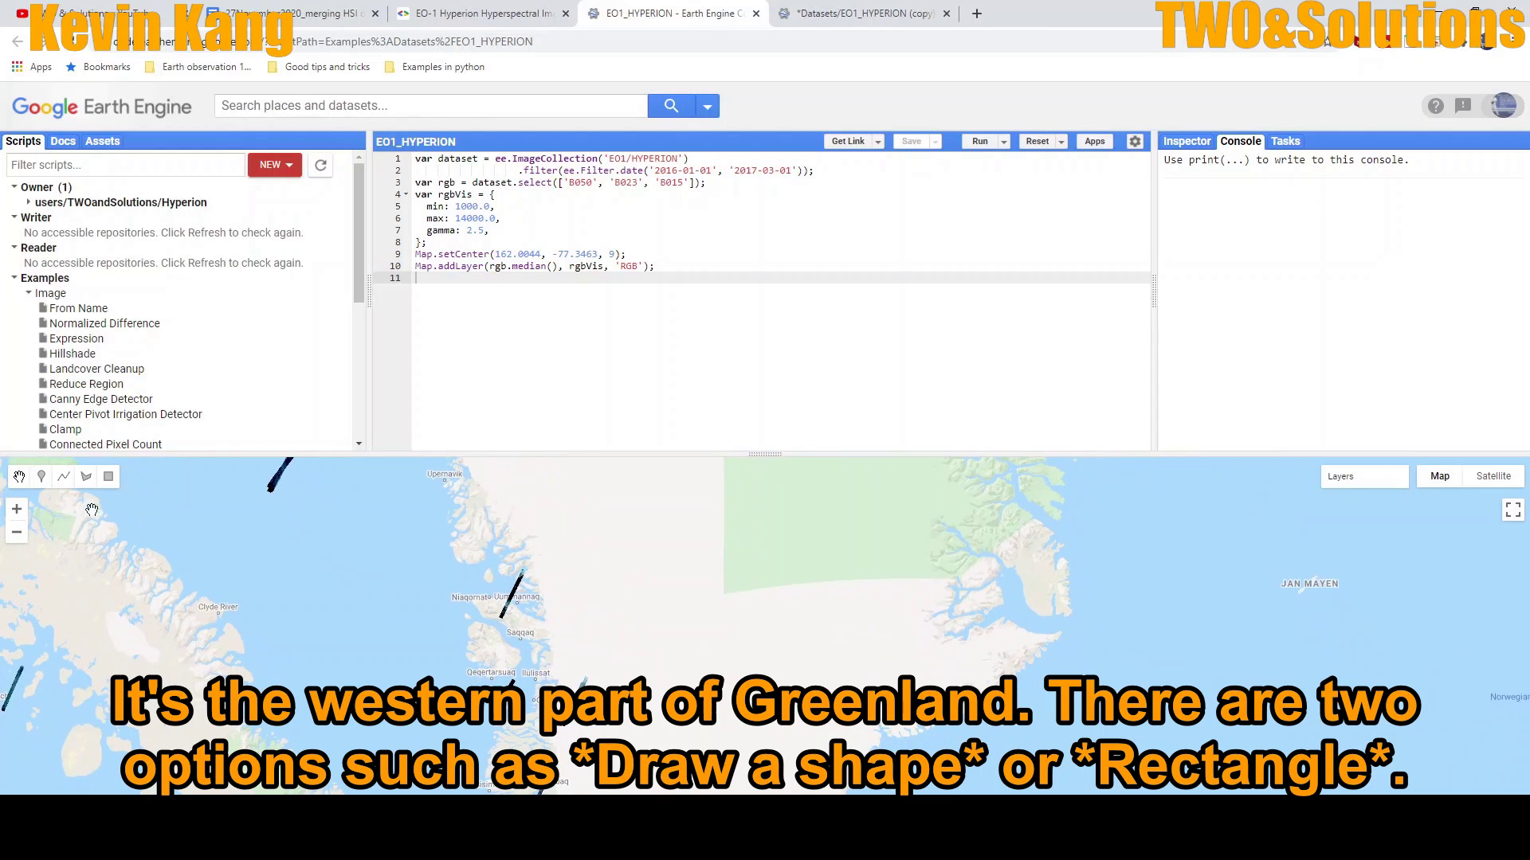
pyautogui.click(17, 508)
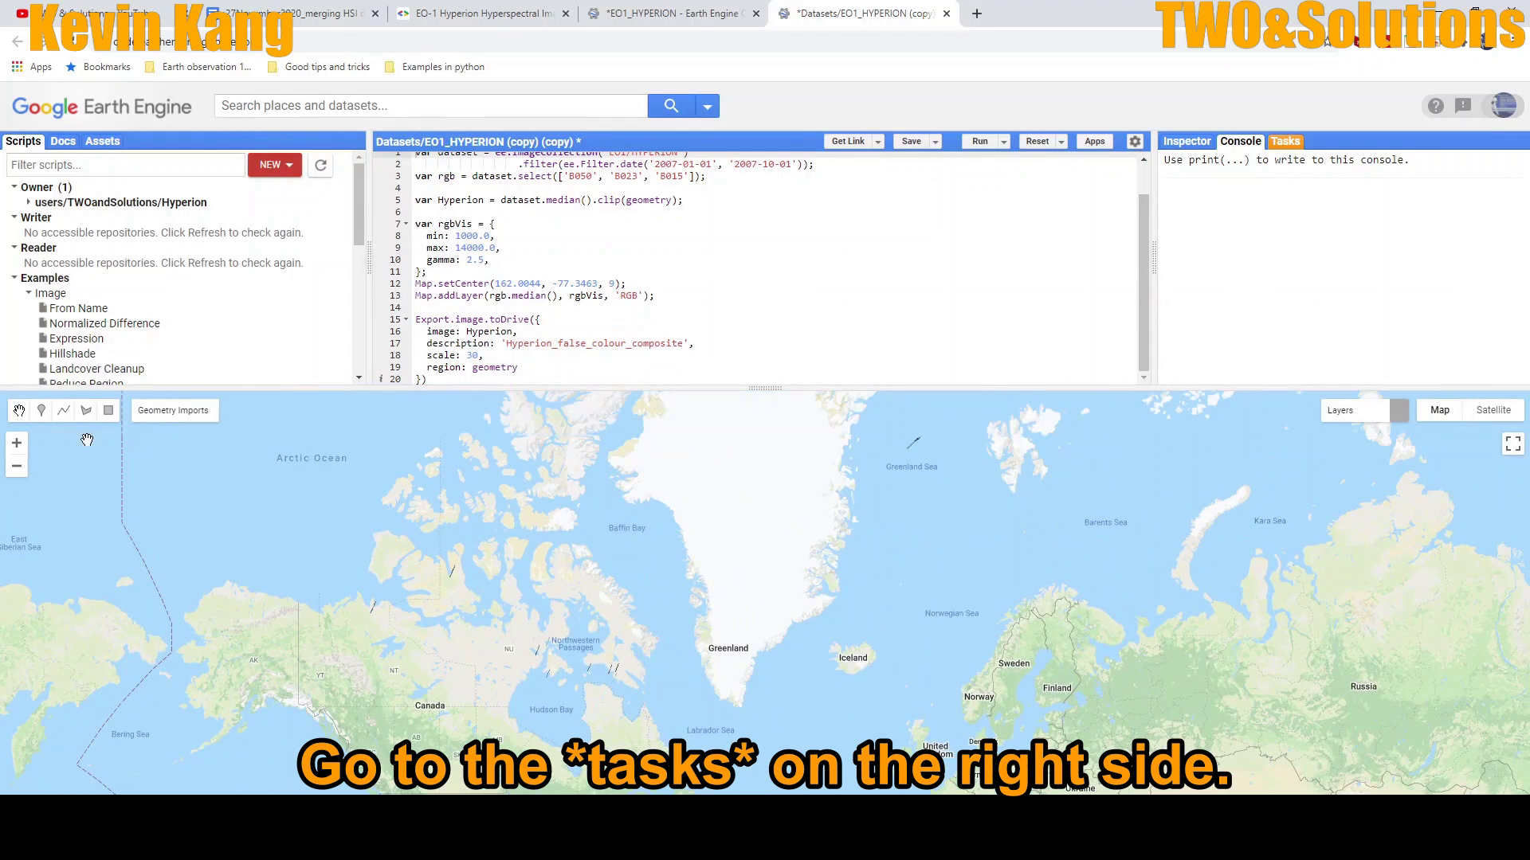
# - Start the Hyperion_false_colour_composite export task from the Tasks list
pyautogui.scroll(1, 763, 610)
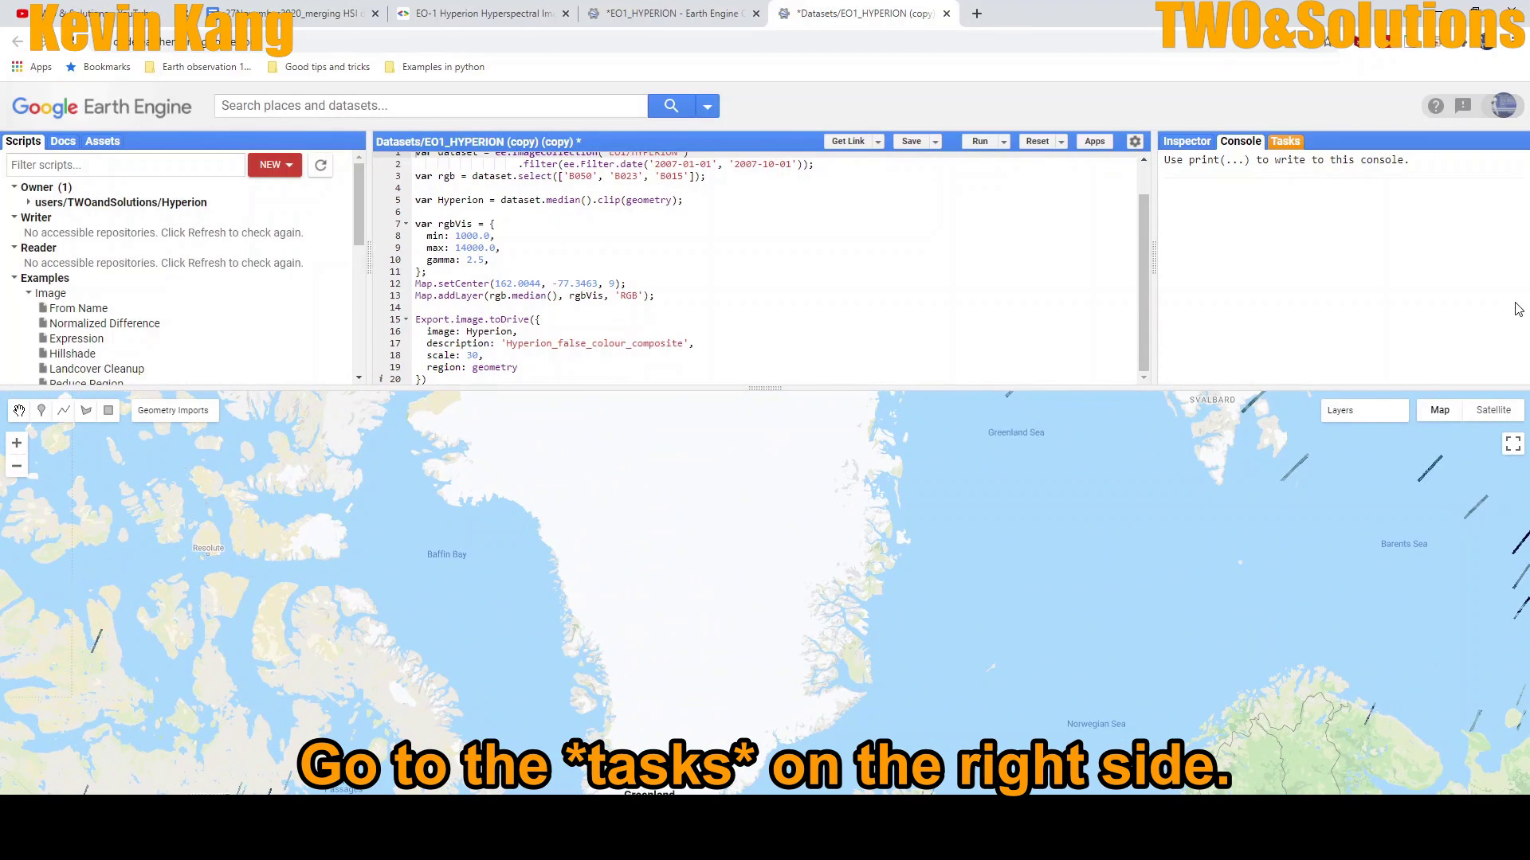
pyautogui.click(1285, 143)
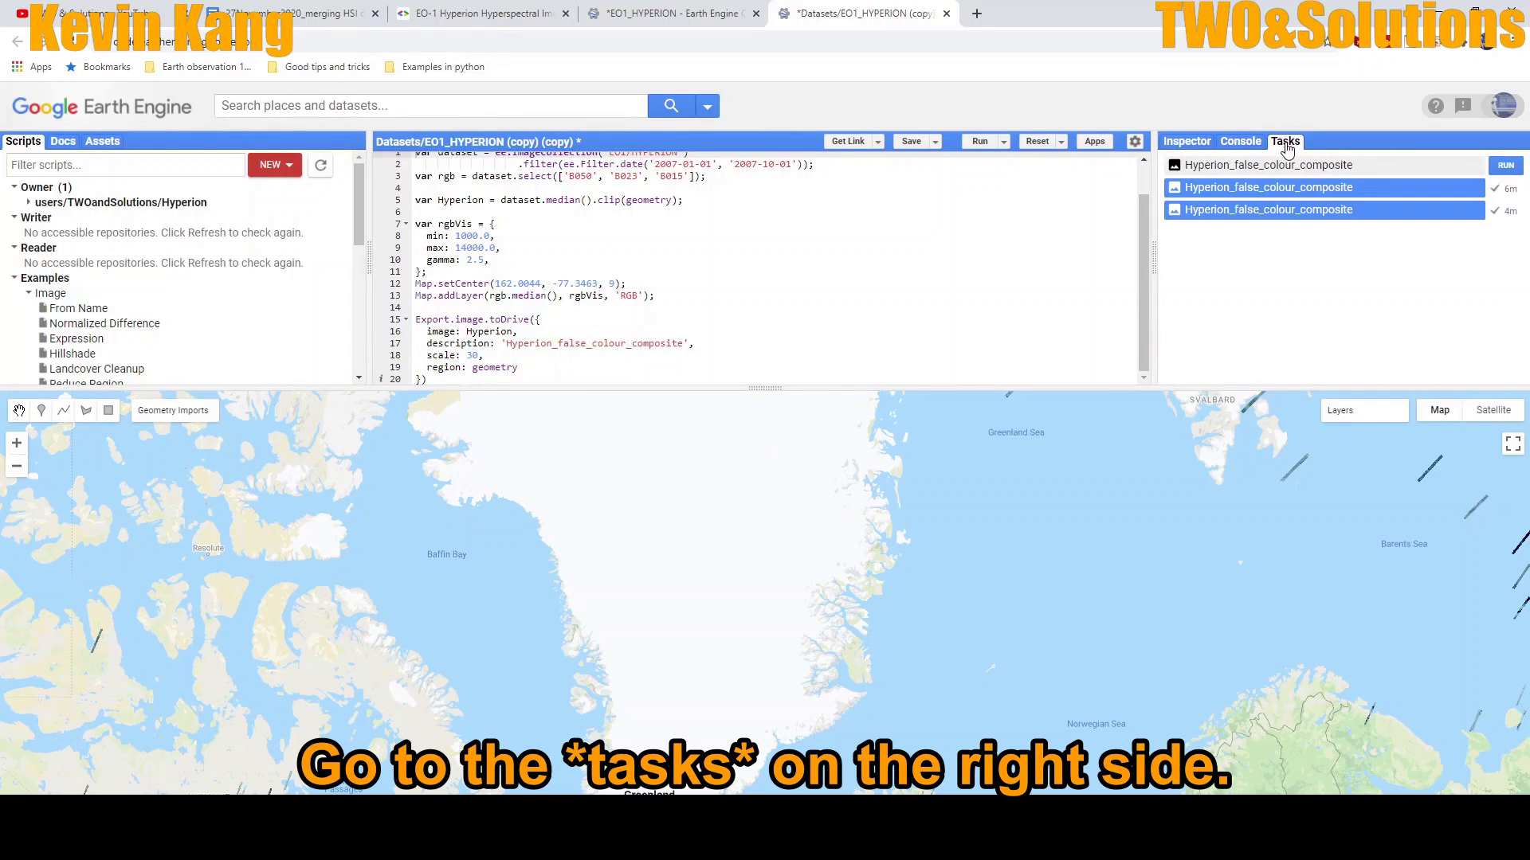
pyautogui.click(1512, 172)
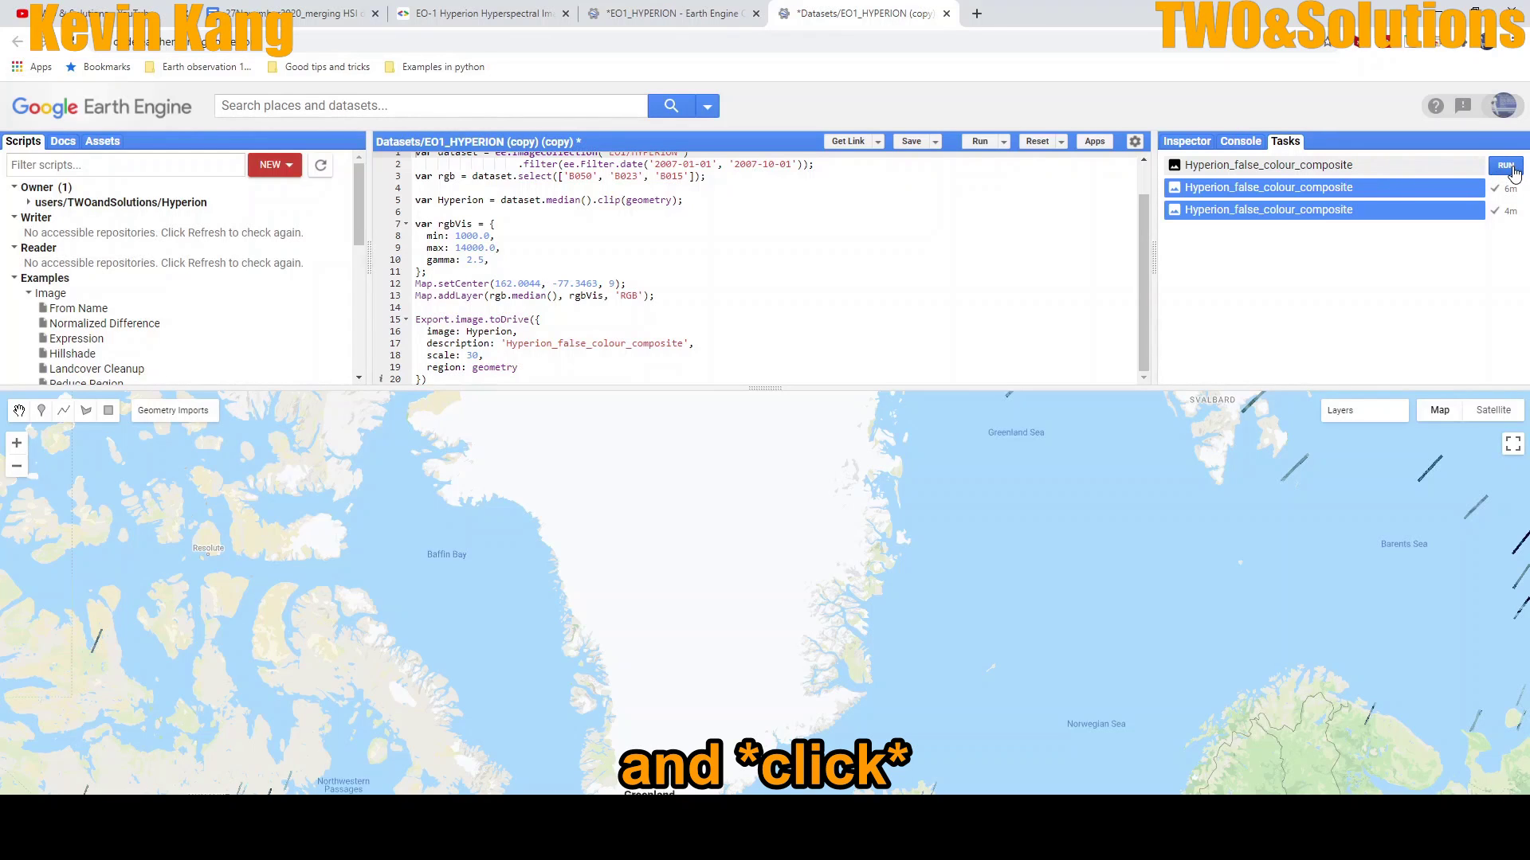
pyautogui.click(1506, 167)
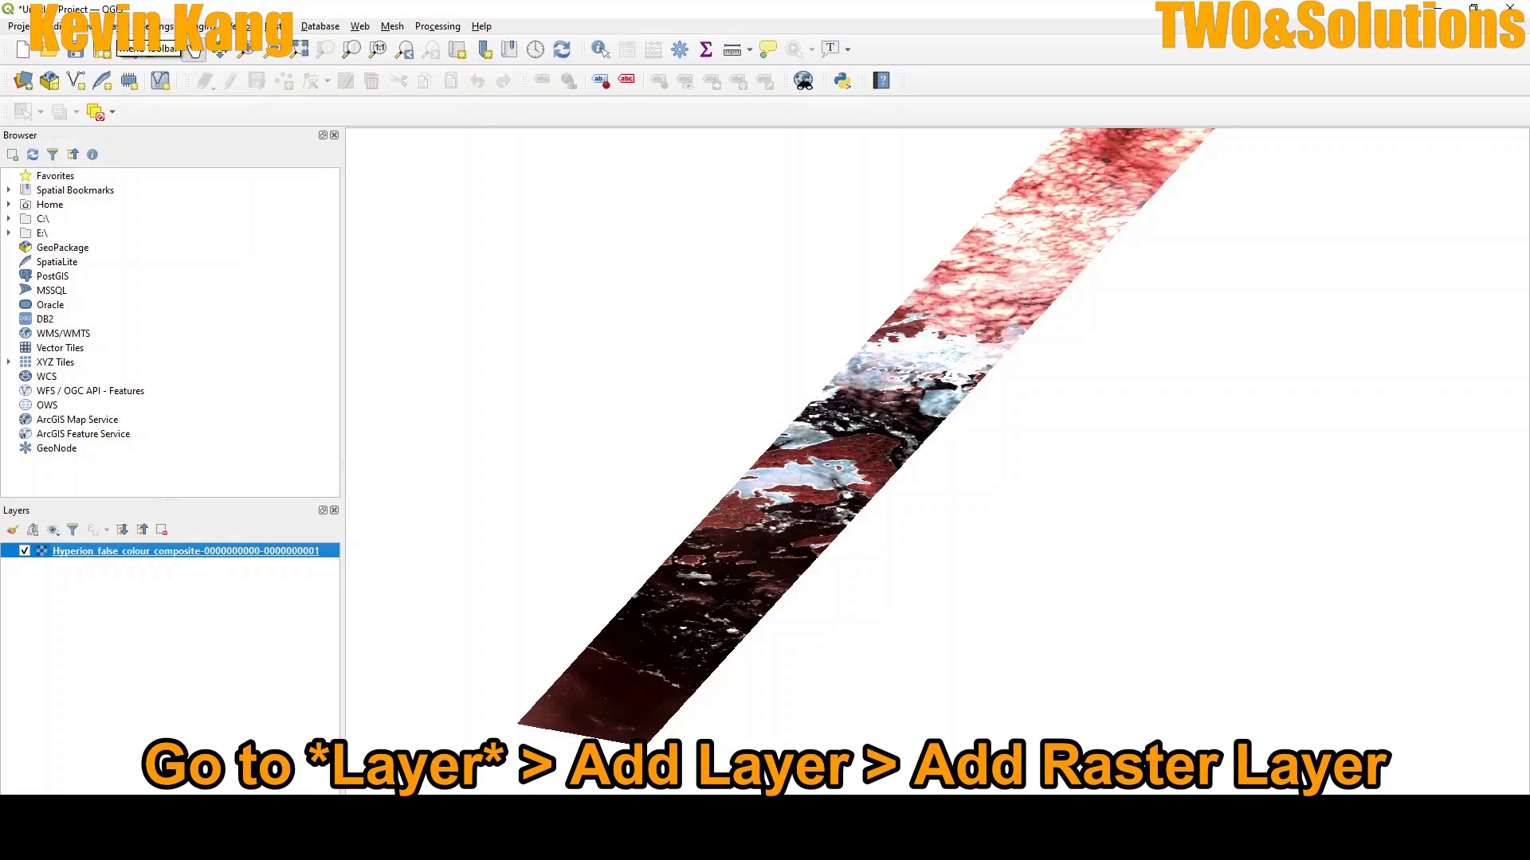
# - Add the second Hyperion_false_colour_composite tile as a raster layer from file
pyautogui.click(125, 26)
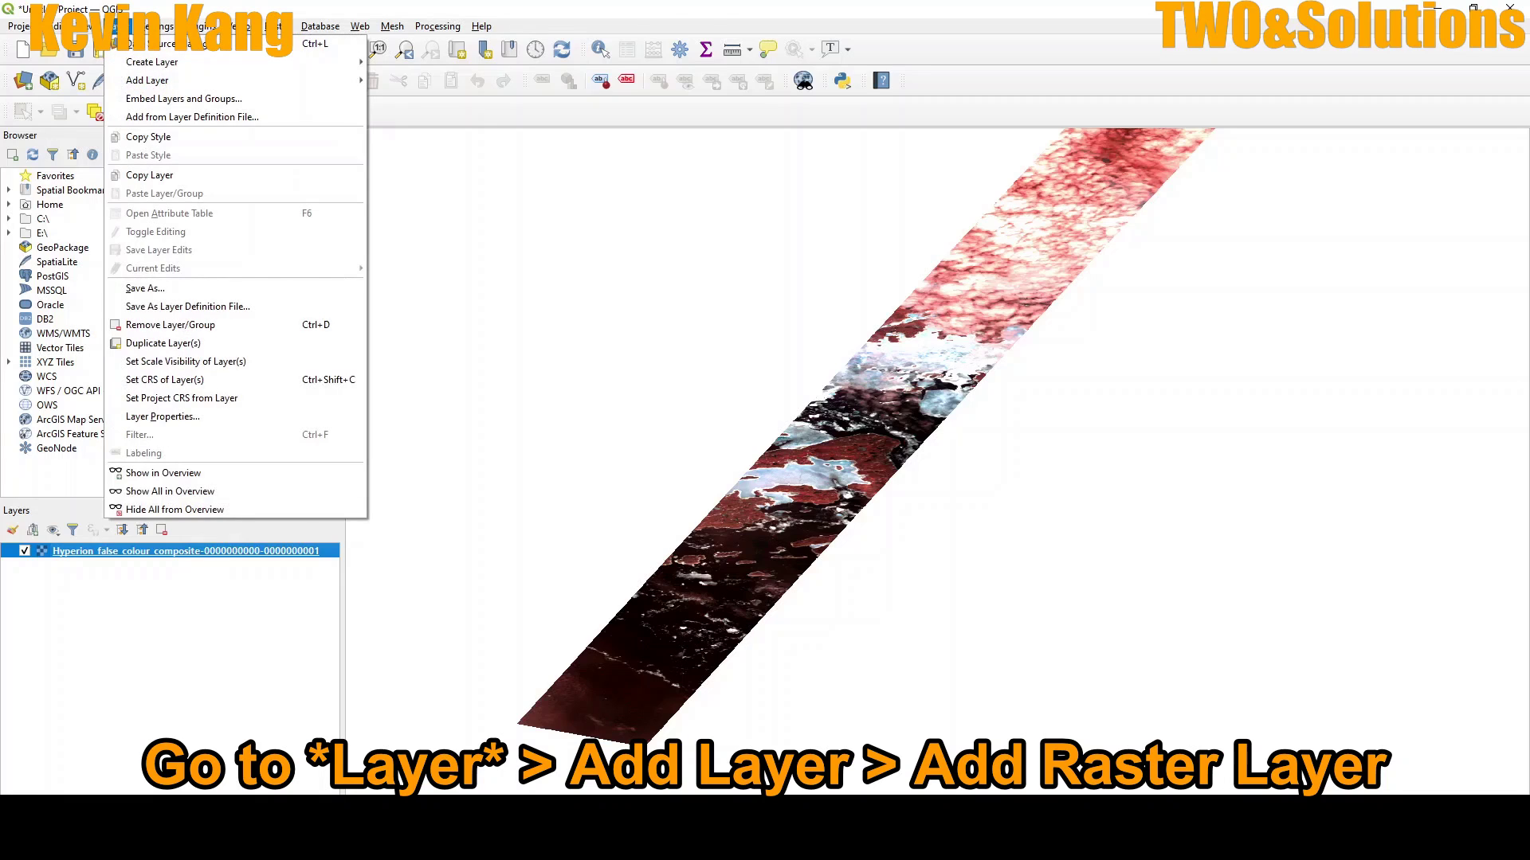
pyautogui.moveTo(199, 81)
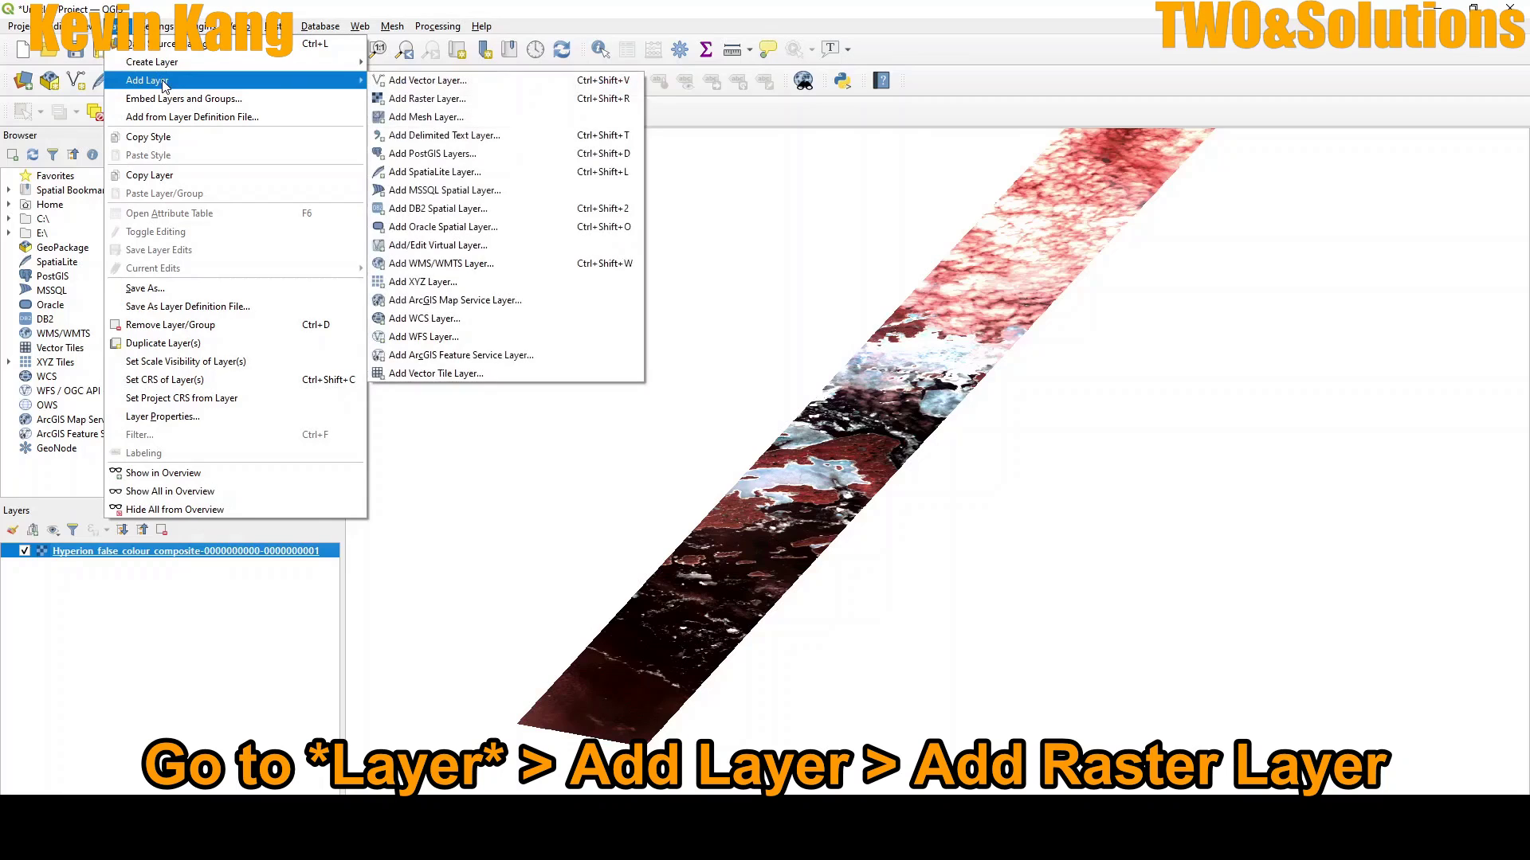
pyautogui.click(428, 100)
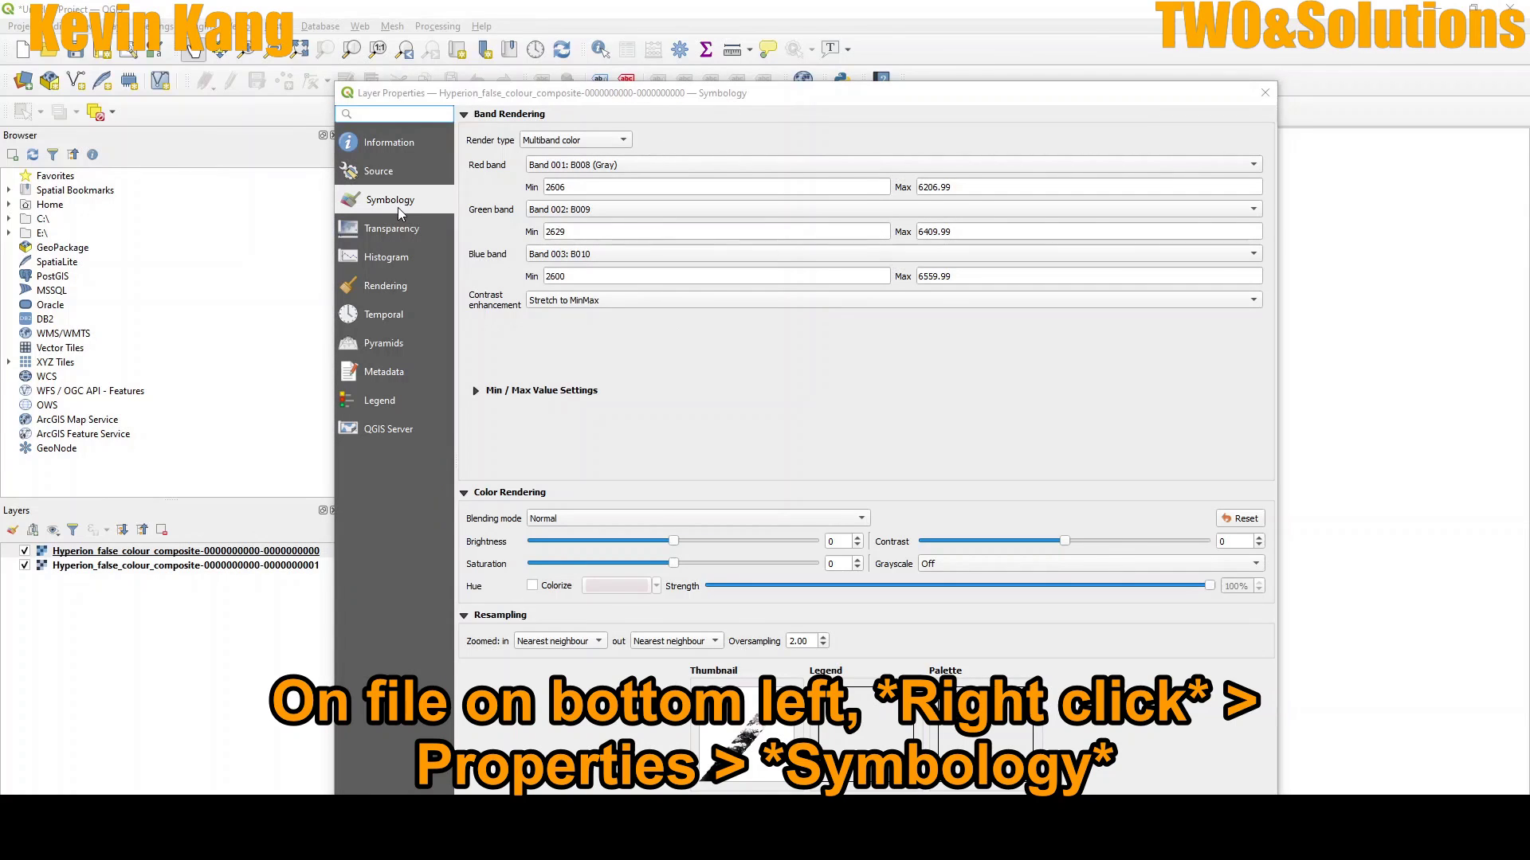
# - Set the red channel of the multiband composite to Band 043: B050
pyautogui.click(1256, 165)
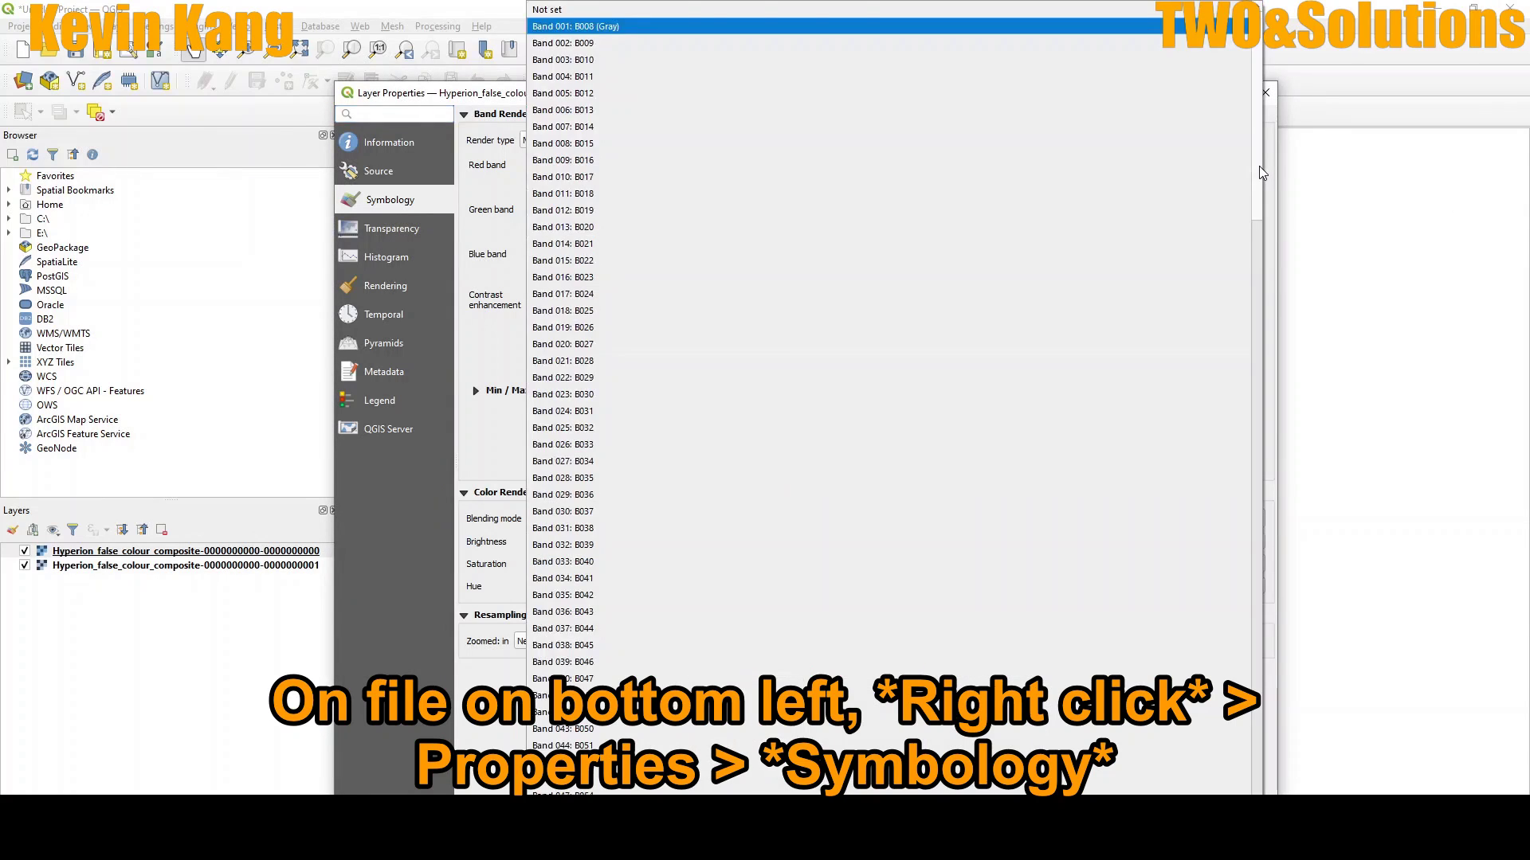
pyautogui.click(1257, 333)
pyautogui.click(1264, 185)
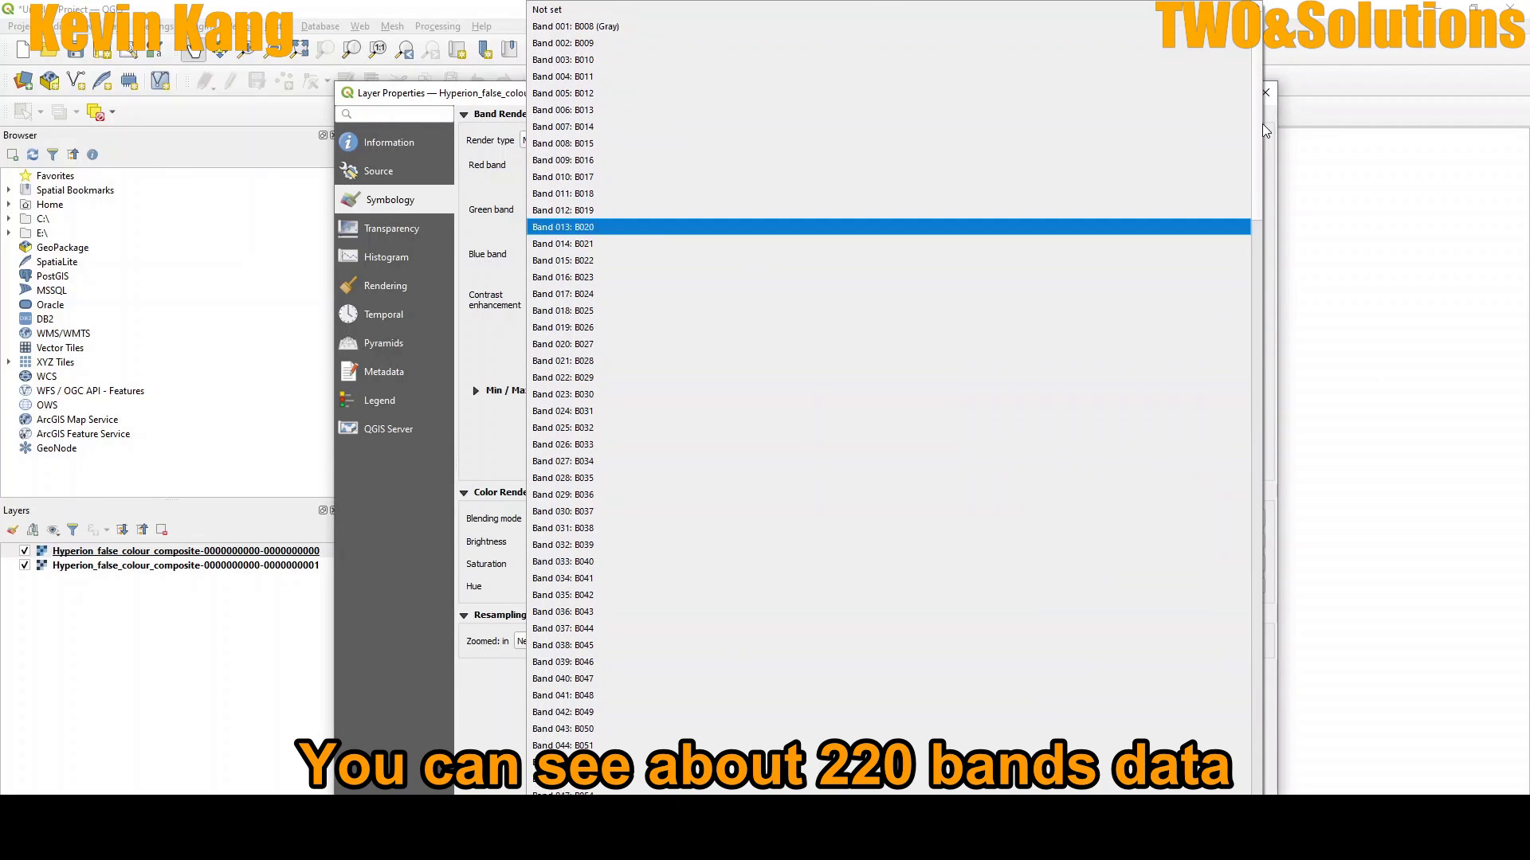
pyautogui.scroll(-15, 1264, 89)
pyautogui.press('Escape')
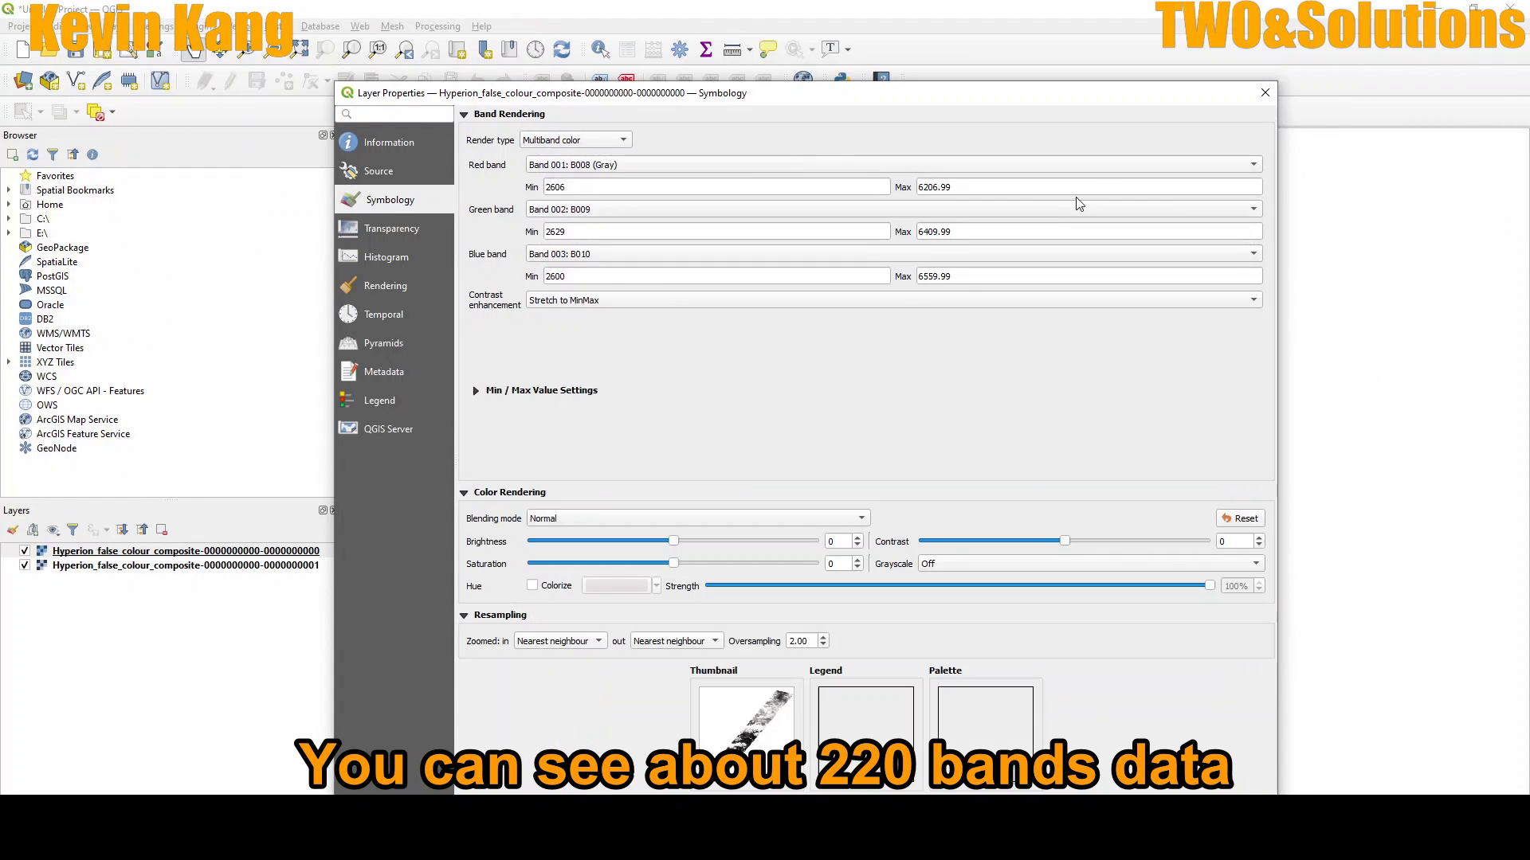
pyautogui.click(1256, 165)
pyautogui.scroll(-6, 1257, 239)
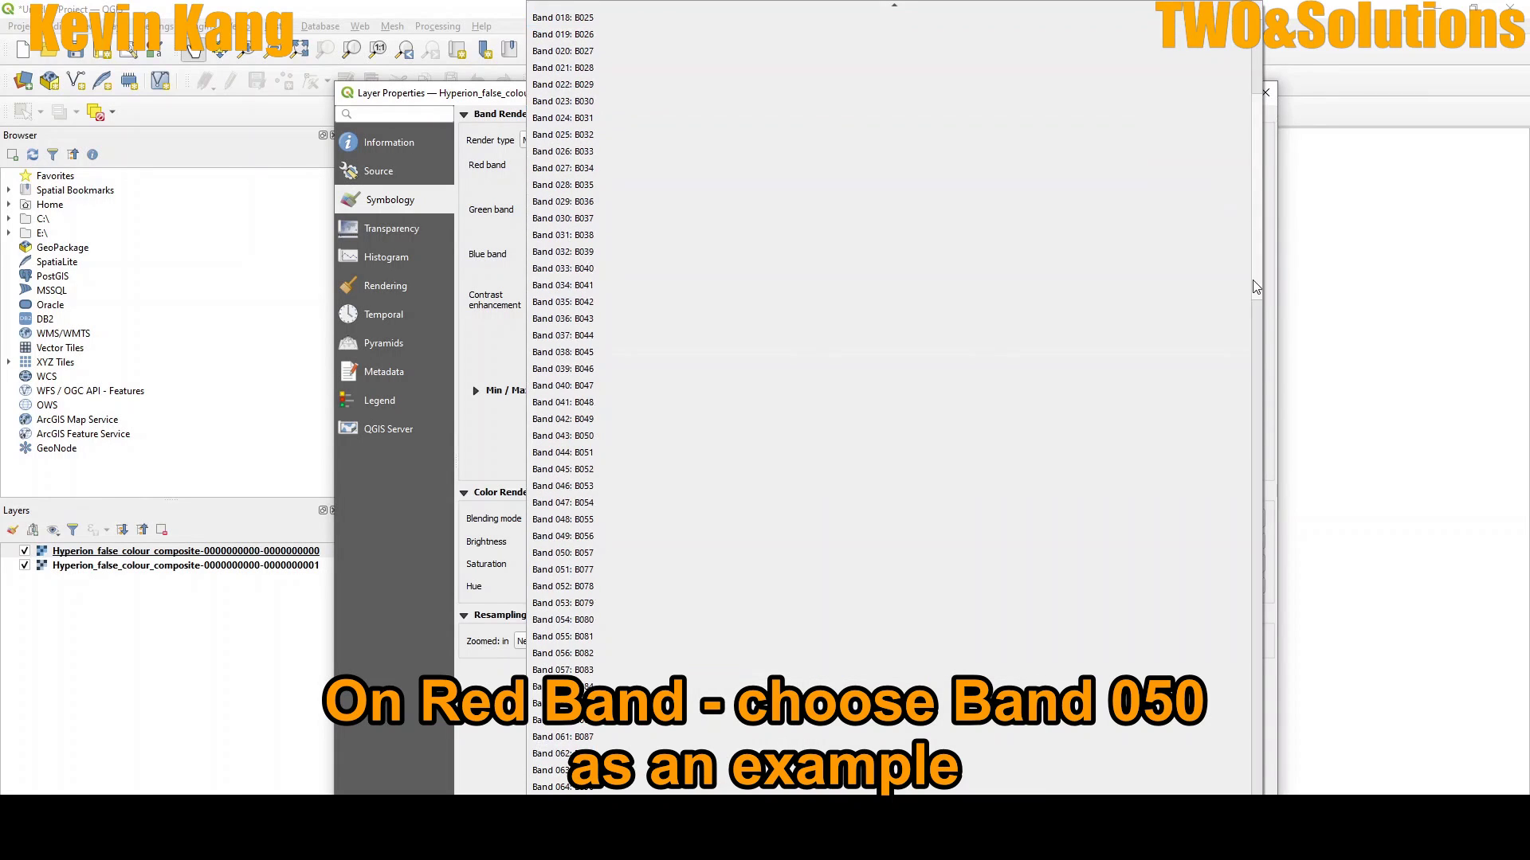
pyautogui.click(674, 436)
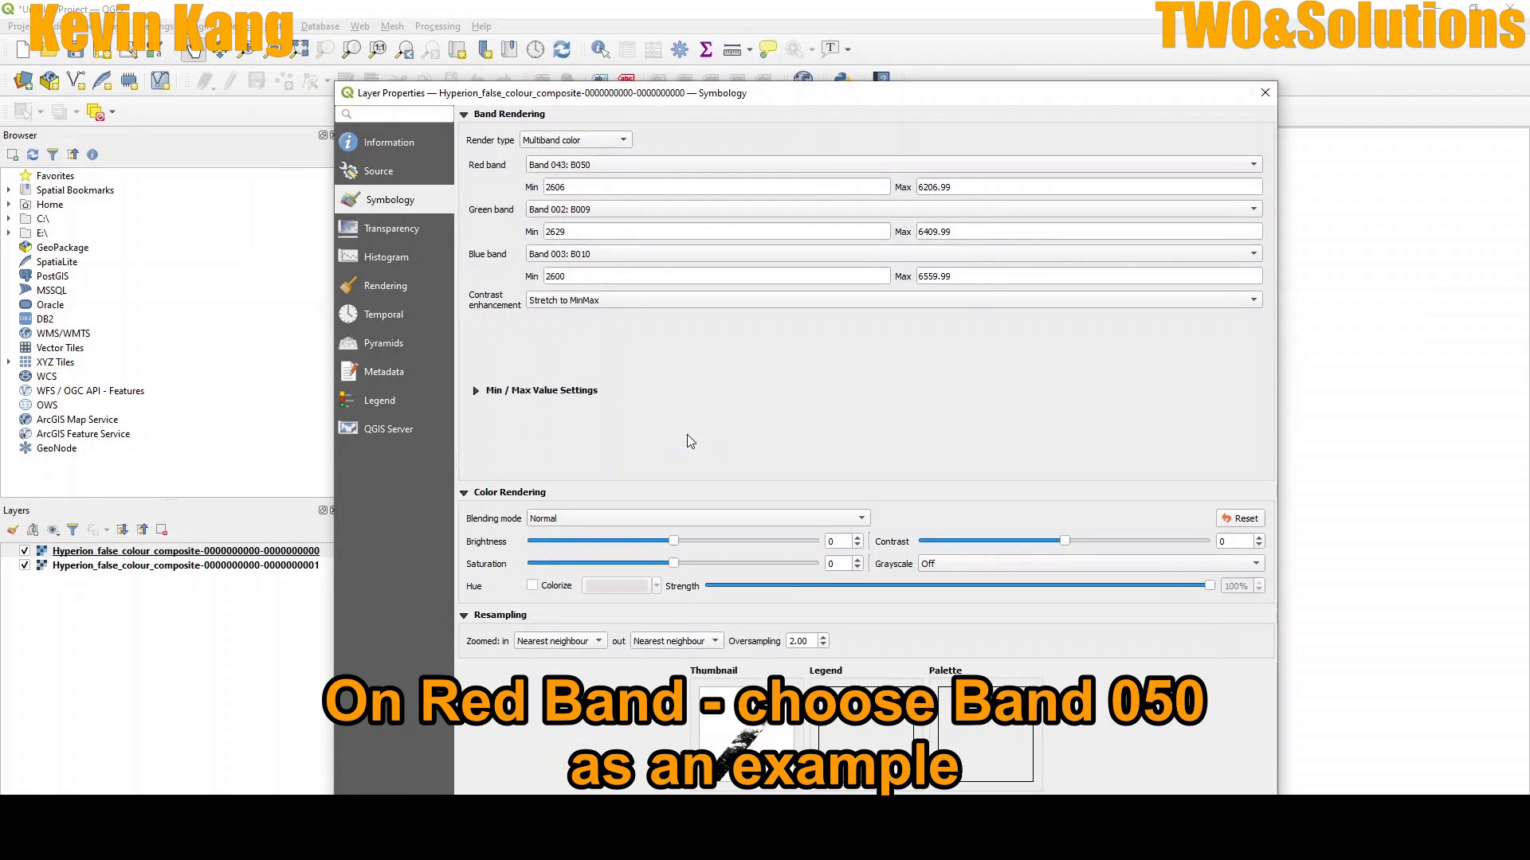
# - Set green to Band 016: B023 and blue to Band 008: B015
pyautogui.click(1255, 210)
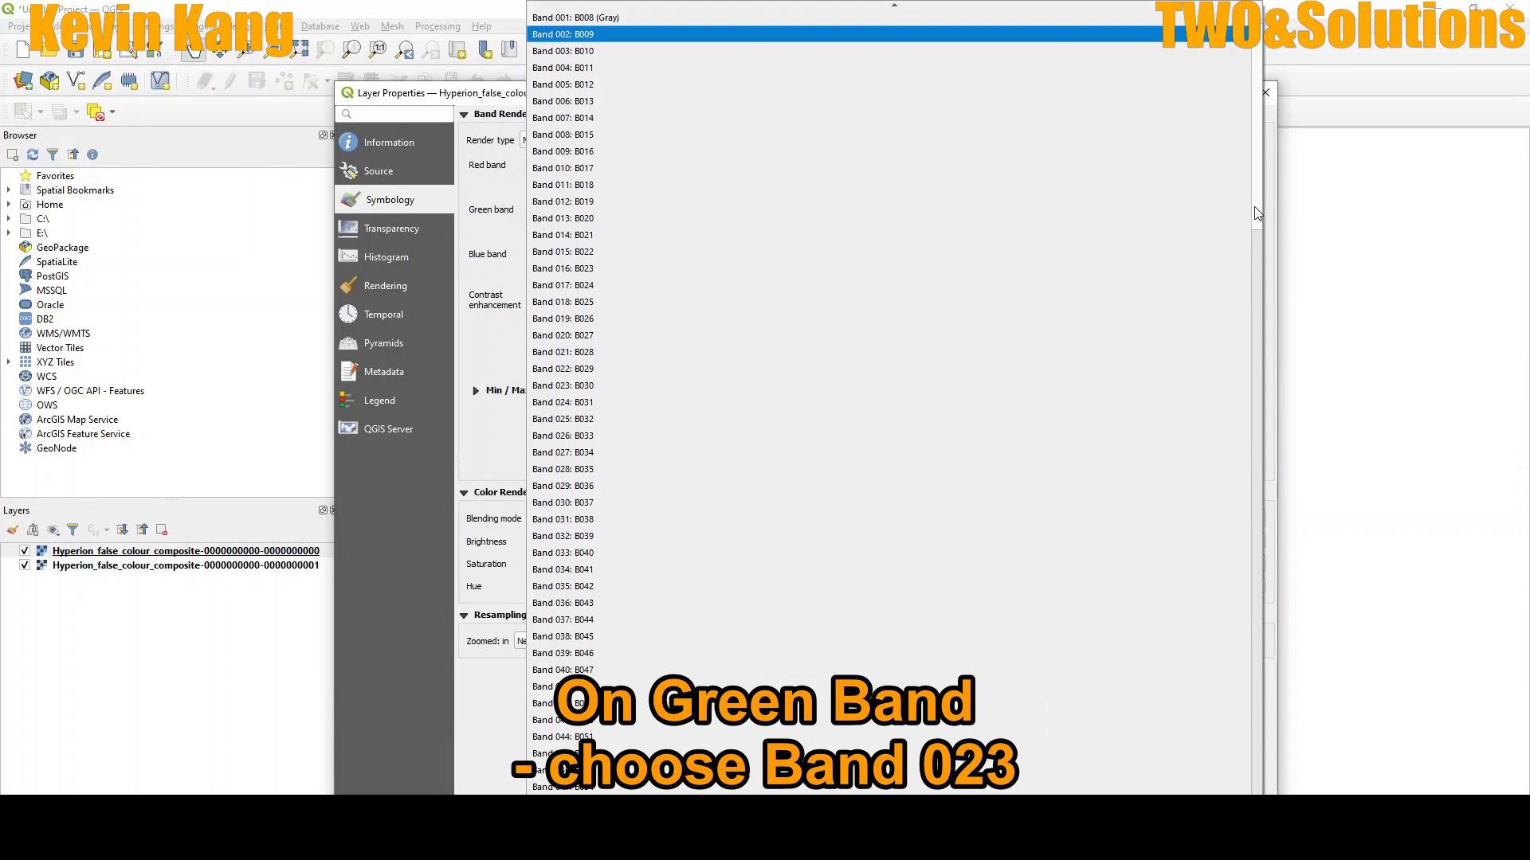
pyautogui.click(691, 268)
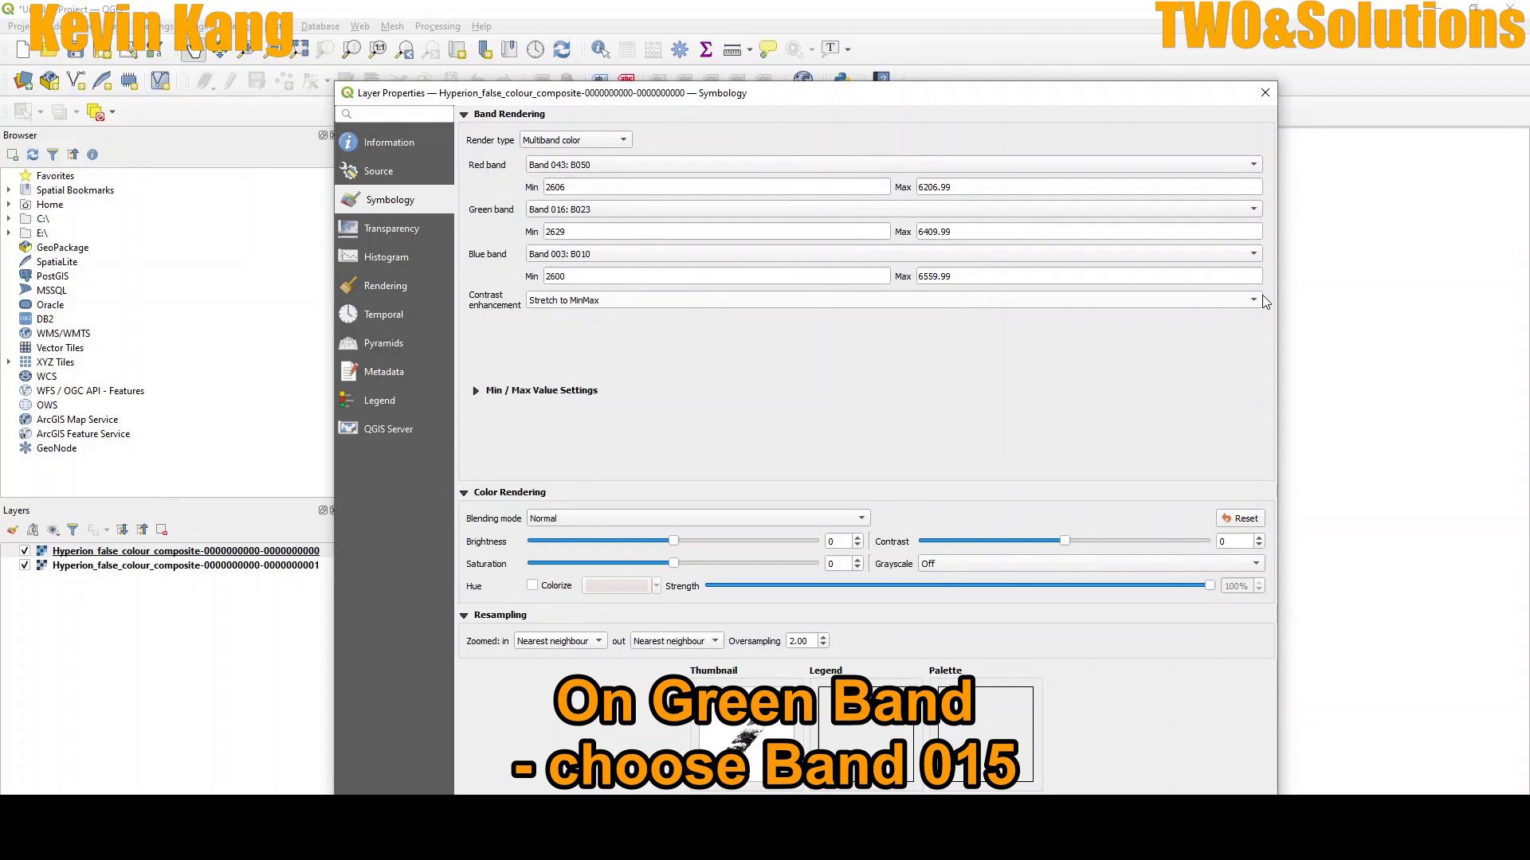
pyautogui.click(1256, 257)
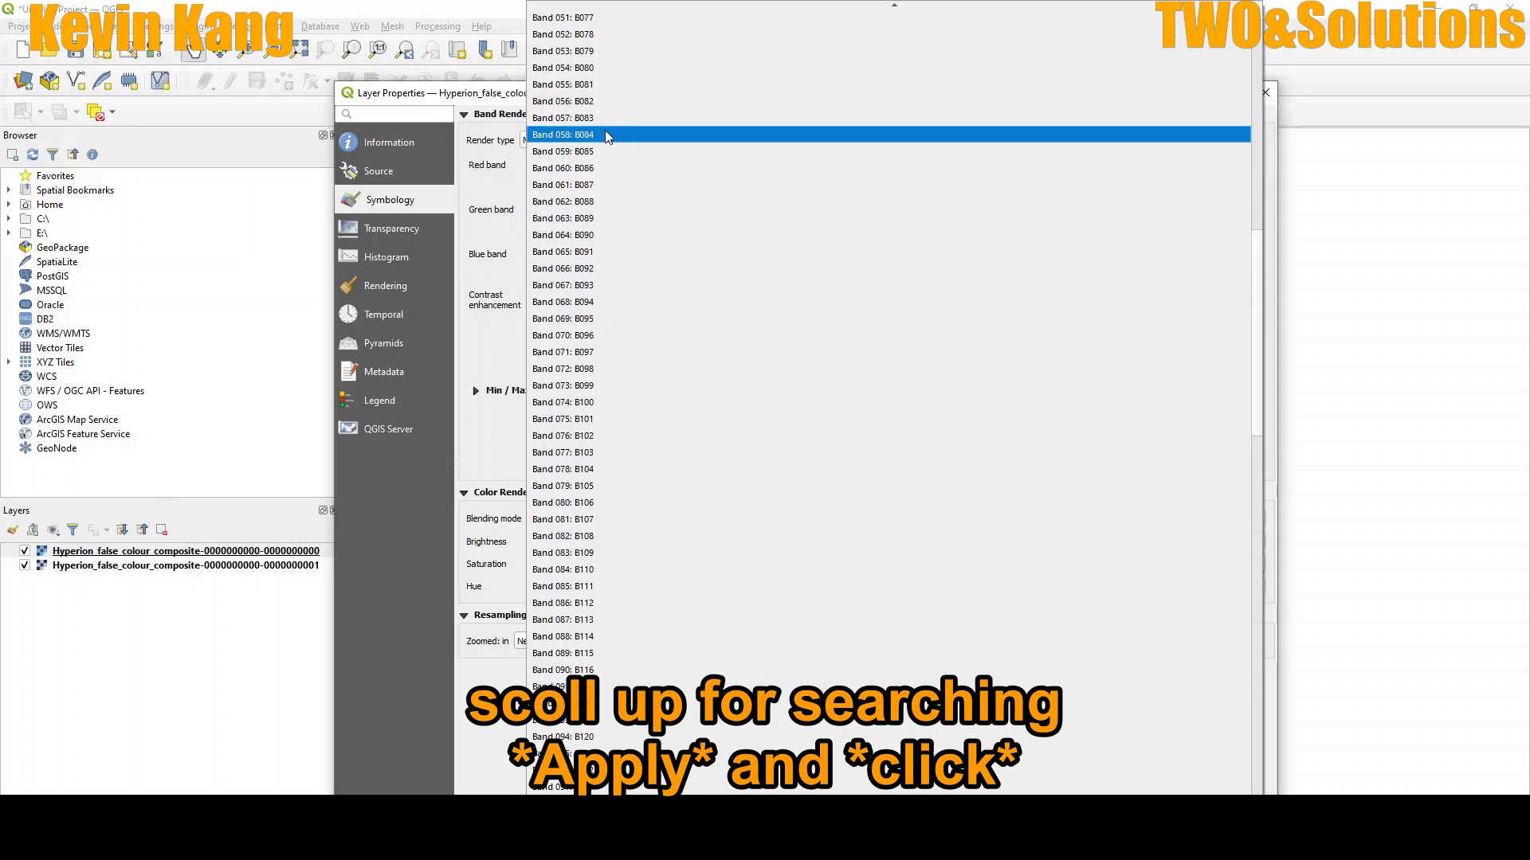
pyautogui.moveTo(1262, 257); pyautogui.dragTo(1262, 56)
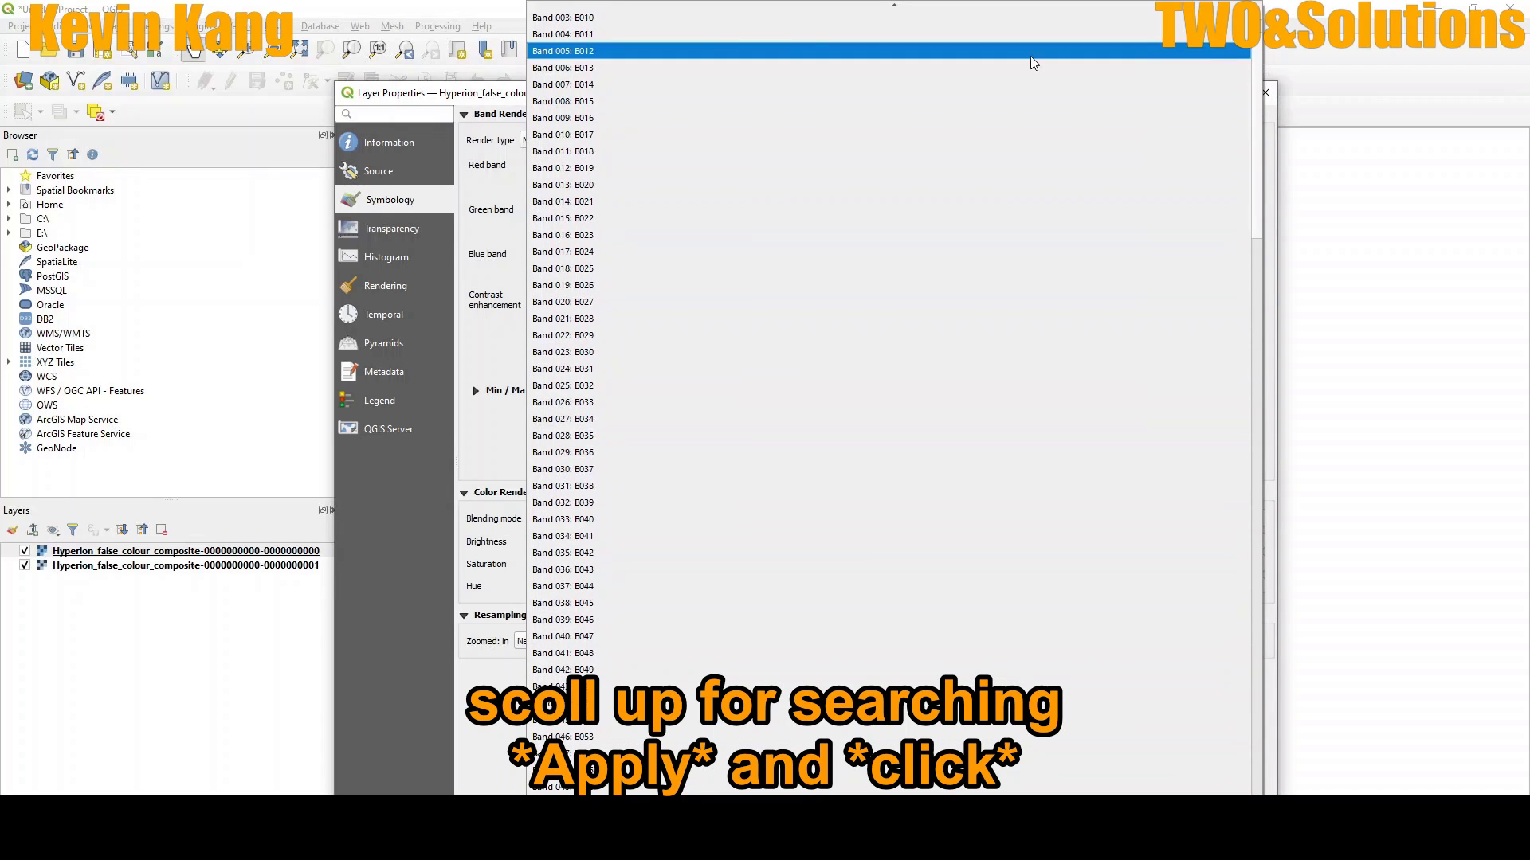
pyautogui.click(593, 97)
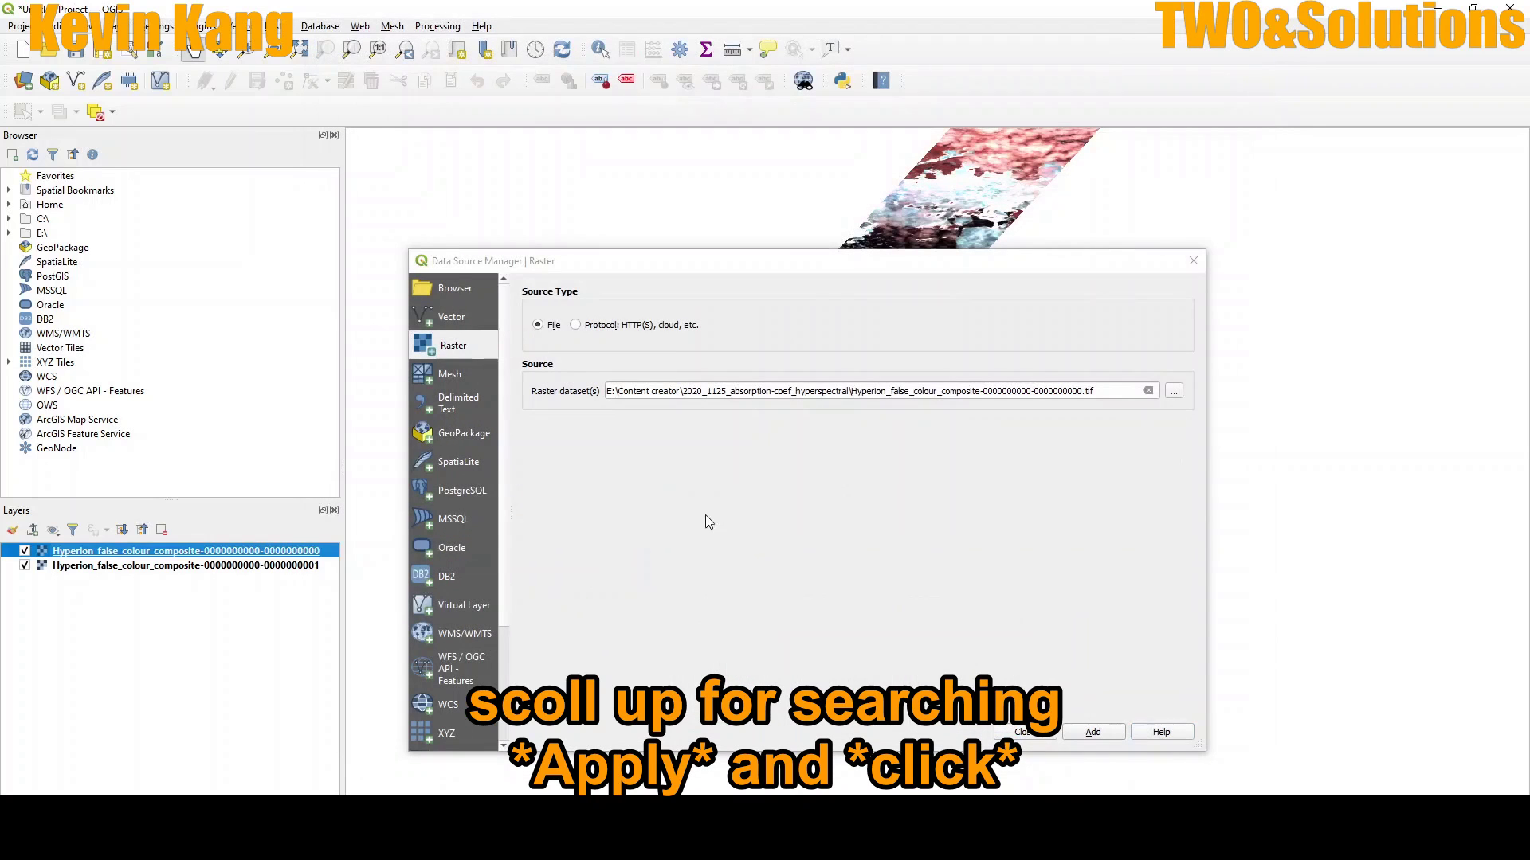
# - Close the raster data source window so both Hyperion tiles show as one false-colour strip
pyautogui.click(1045, 733)
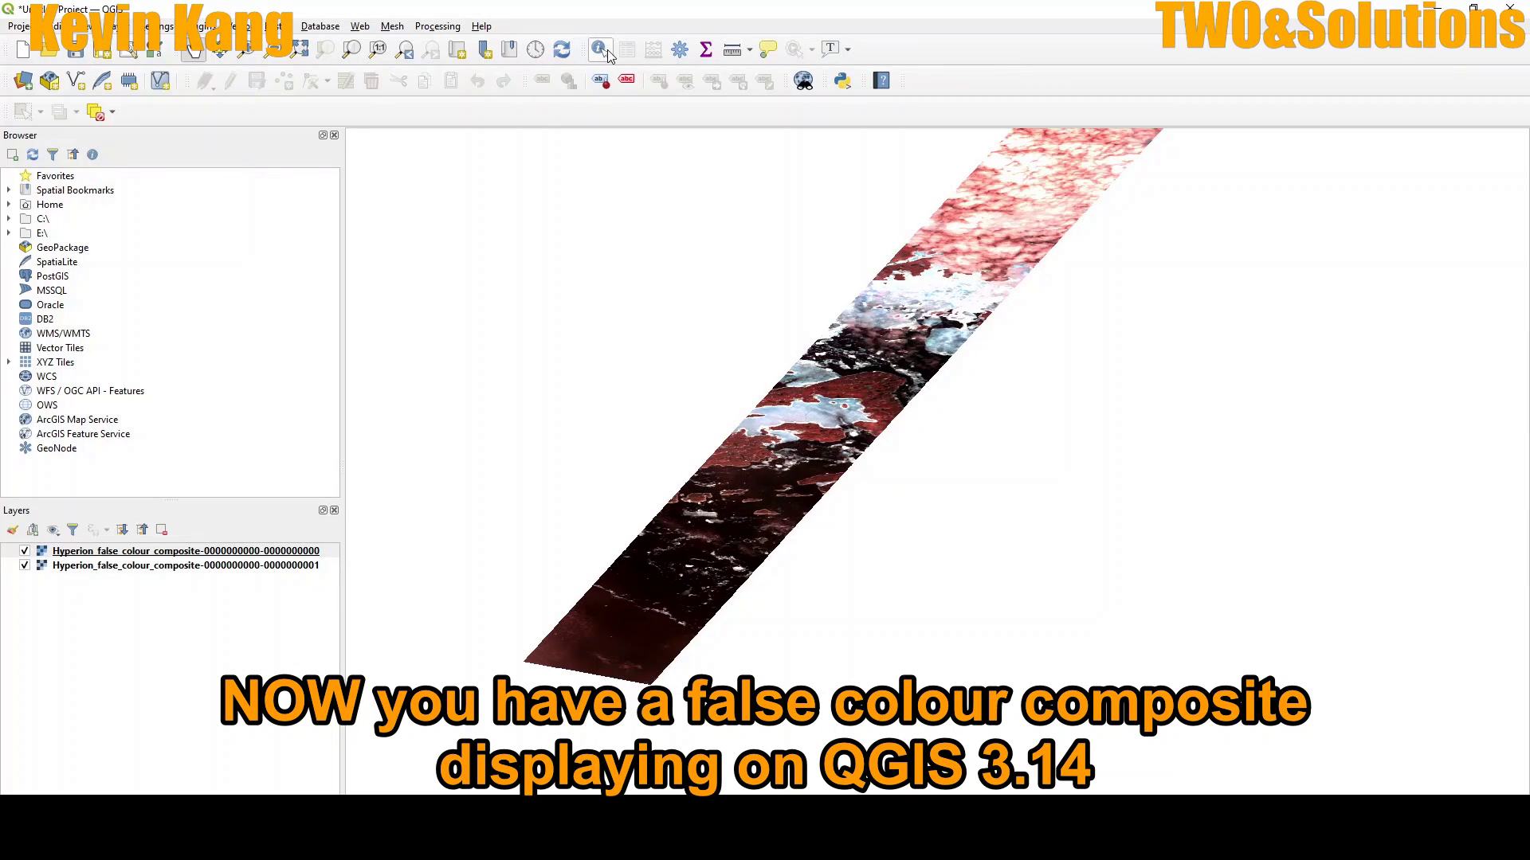
# - Identify band values at two Hyperion pixels, widening the band-name column (B008 7075, B015 8809)
pyautogui.click(603, 51)
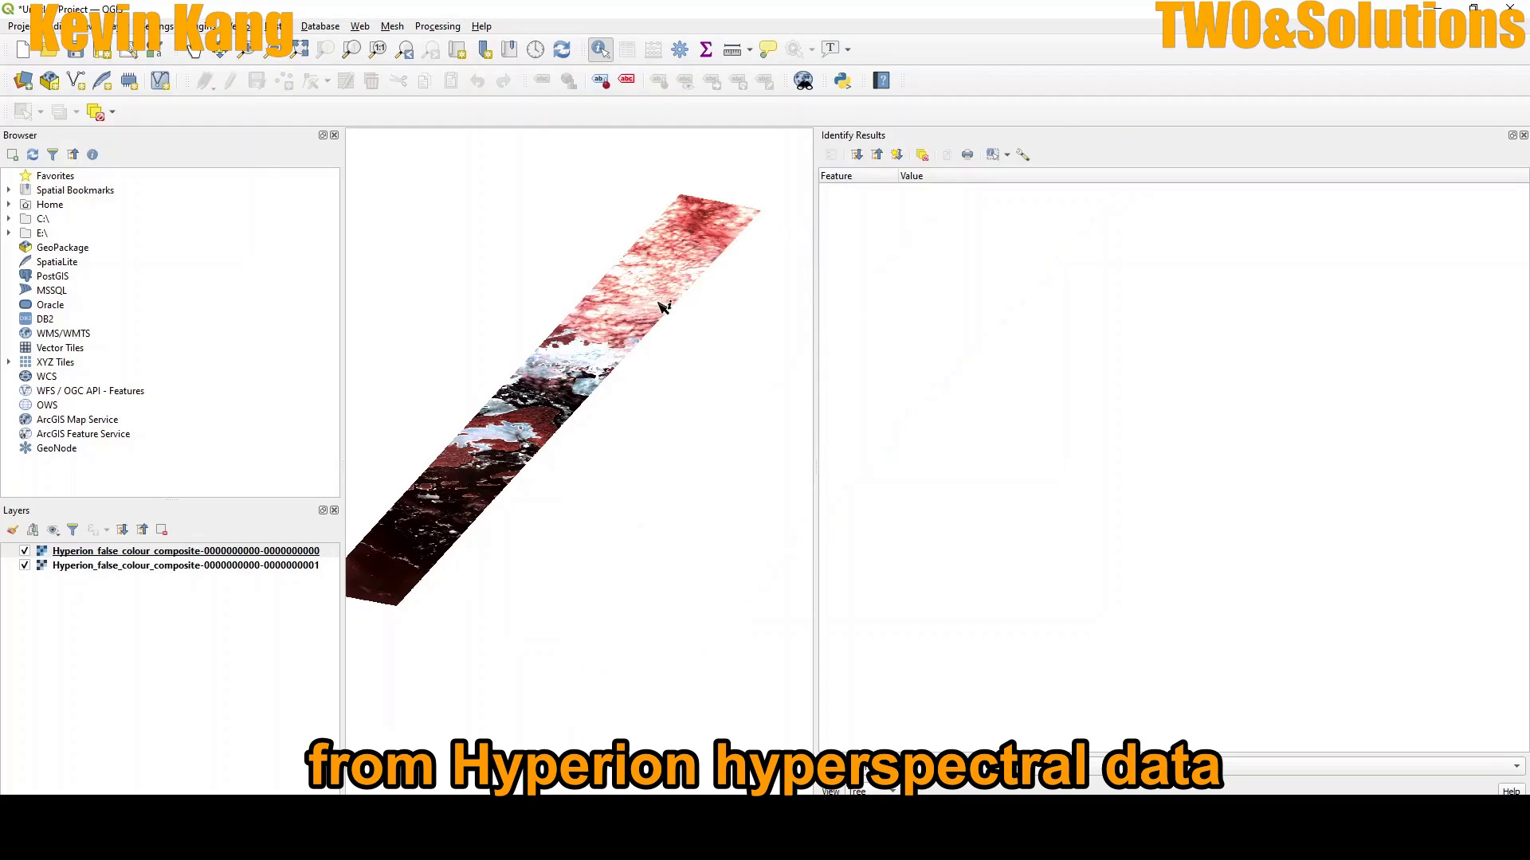
pyautogui.click(540, 418)
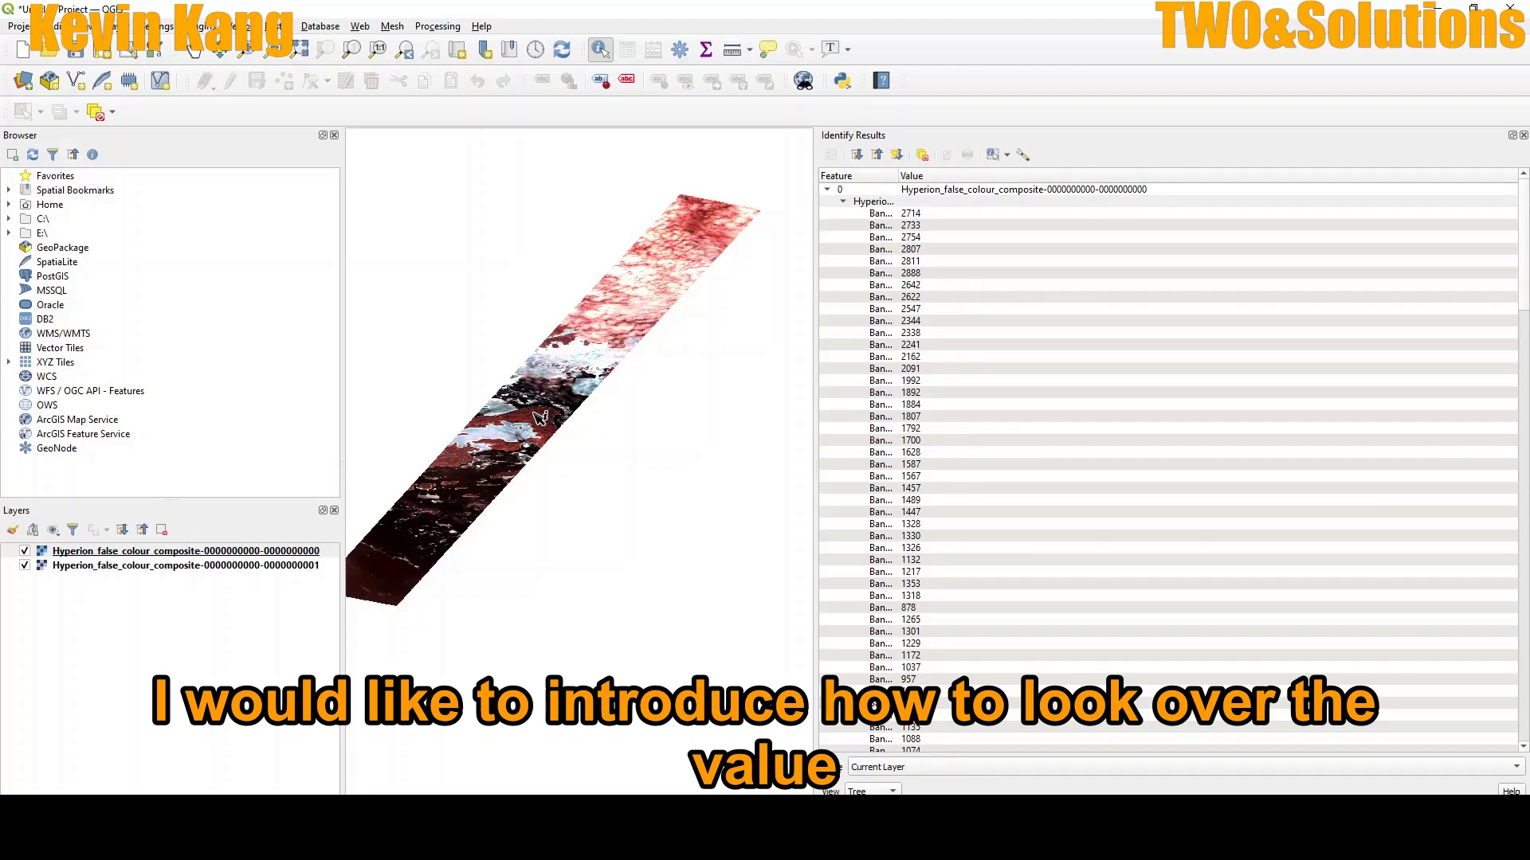
pyautogui.moveTo(899, 177); pyautogui.dragTo(975, 177)
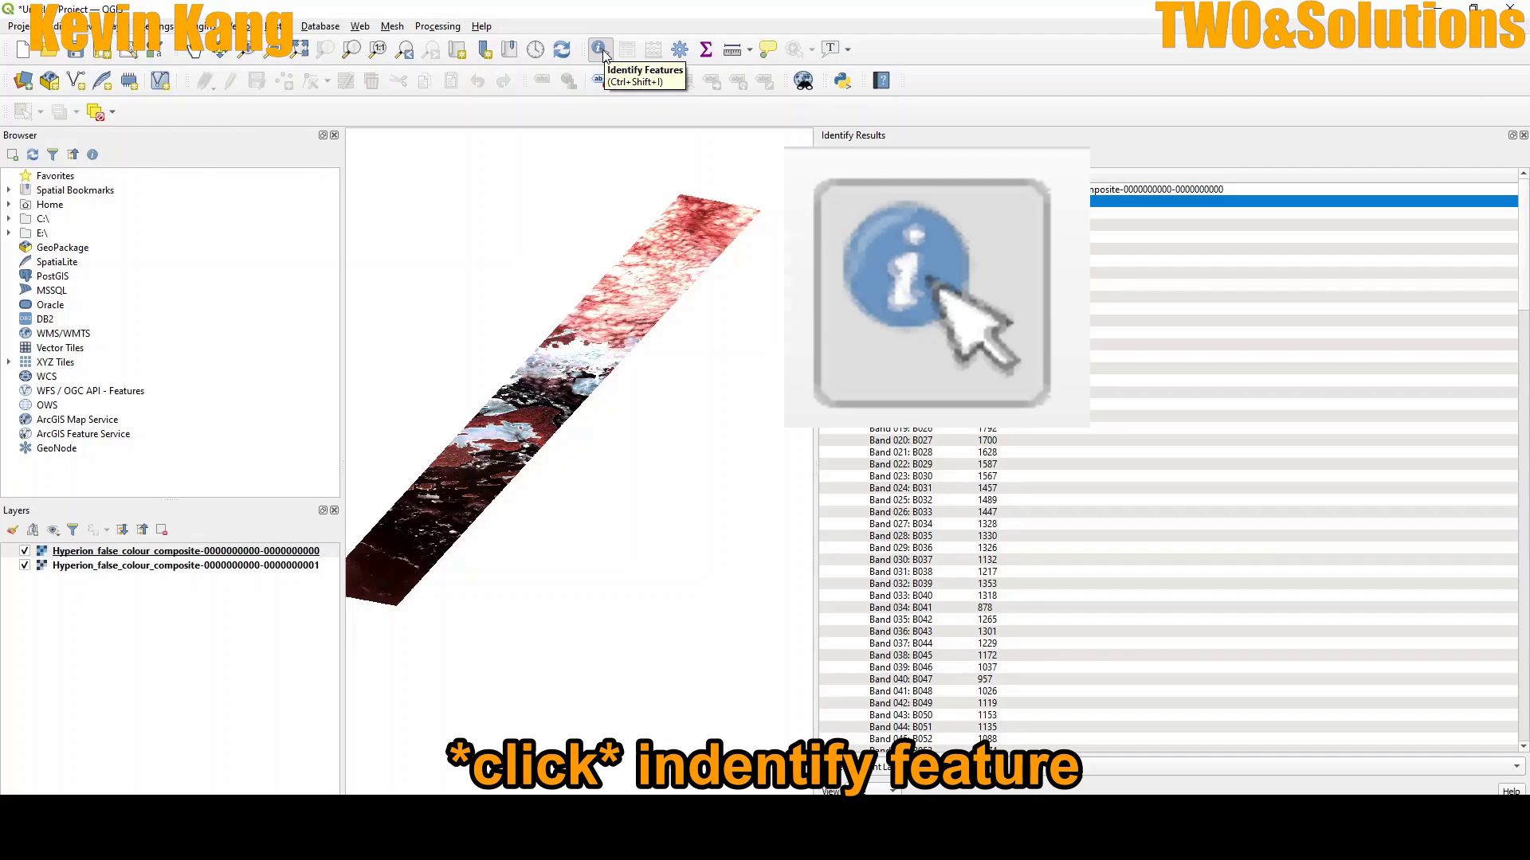
pyautogui.click(584, 353)
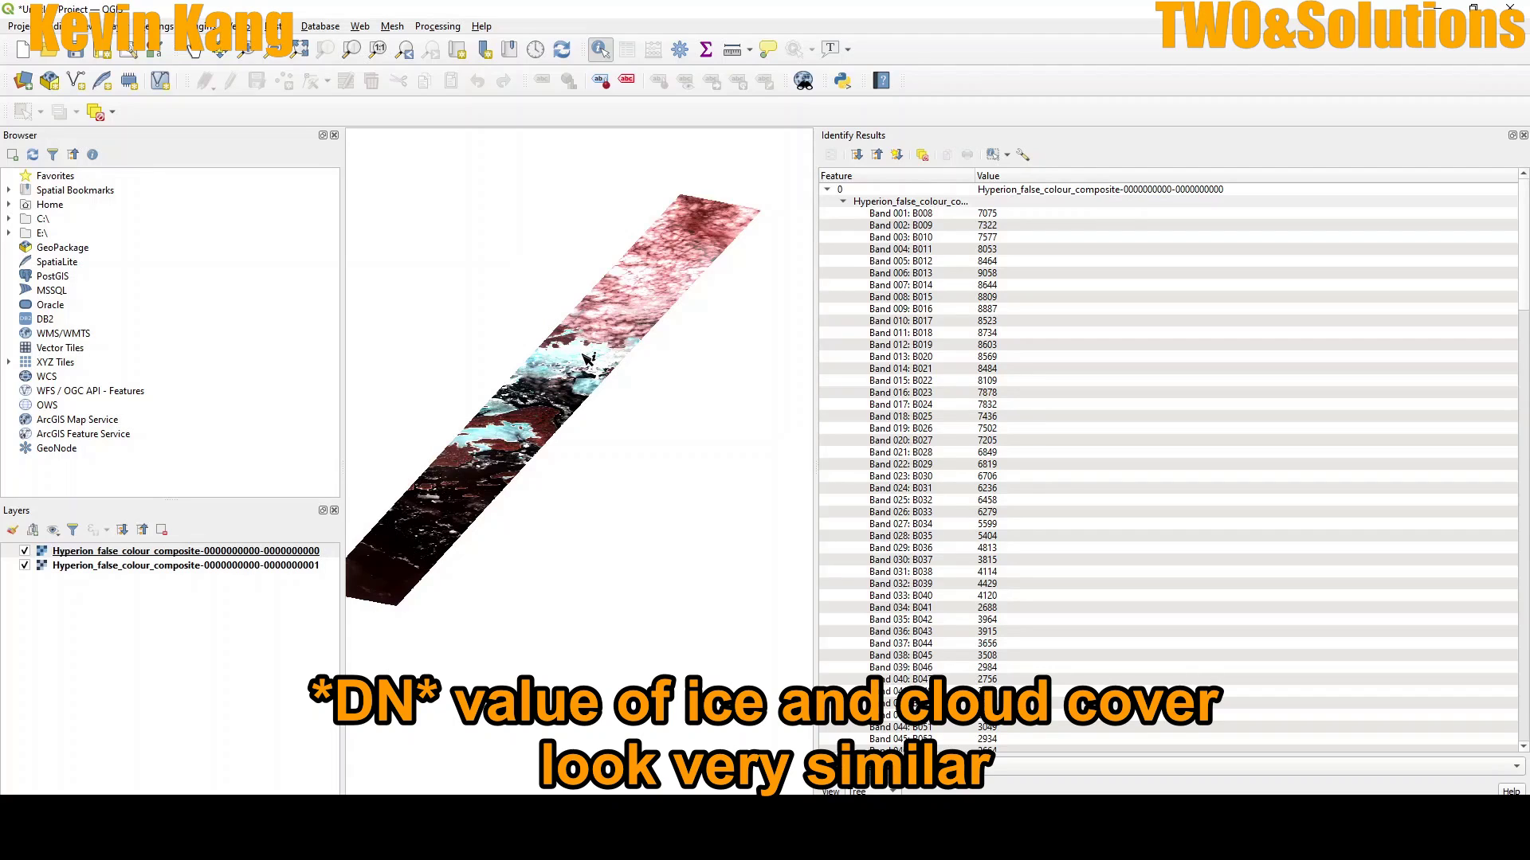
# - Sample band values at pink cloud points, the cloud-ice edge, and the cyan ice area
pyautogui.click(647, 278)
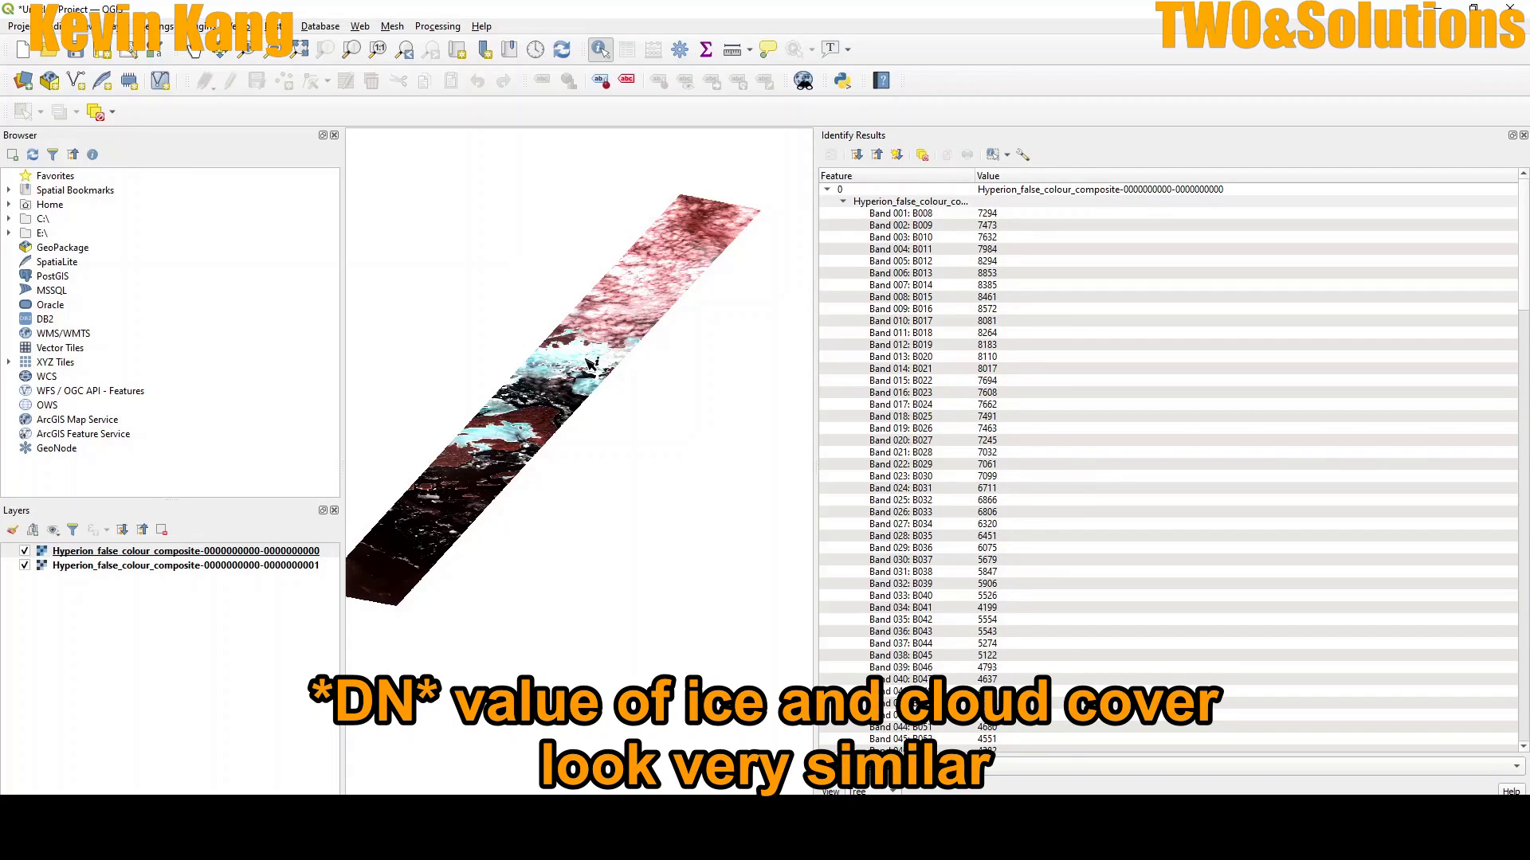
pyautogui.click(611, 329)
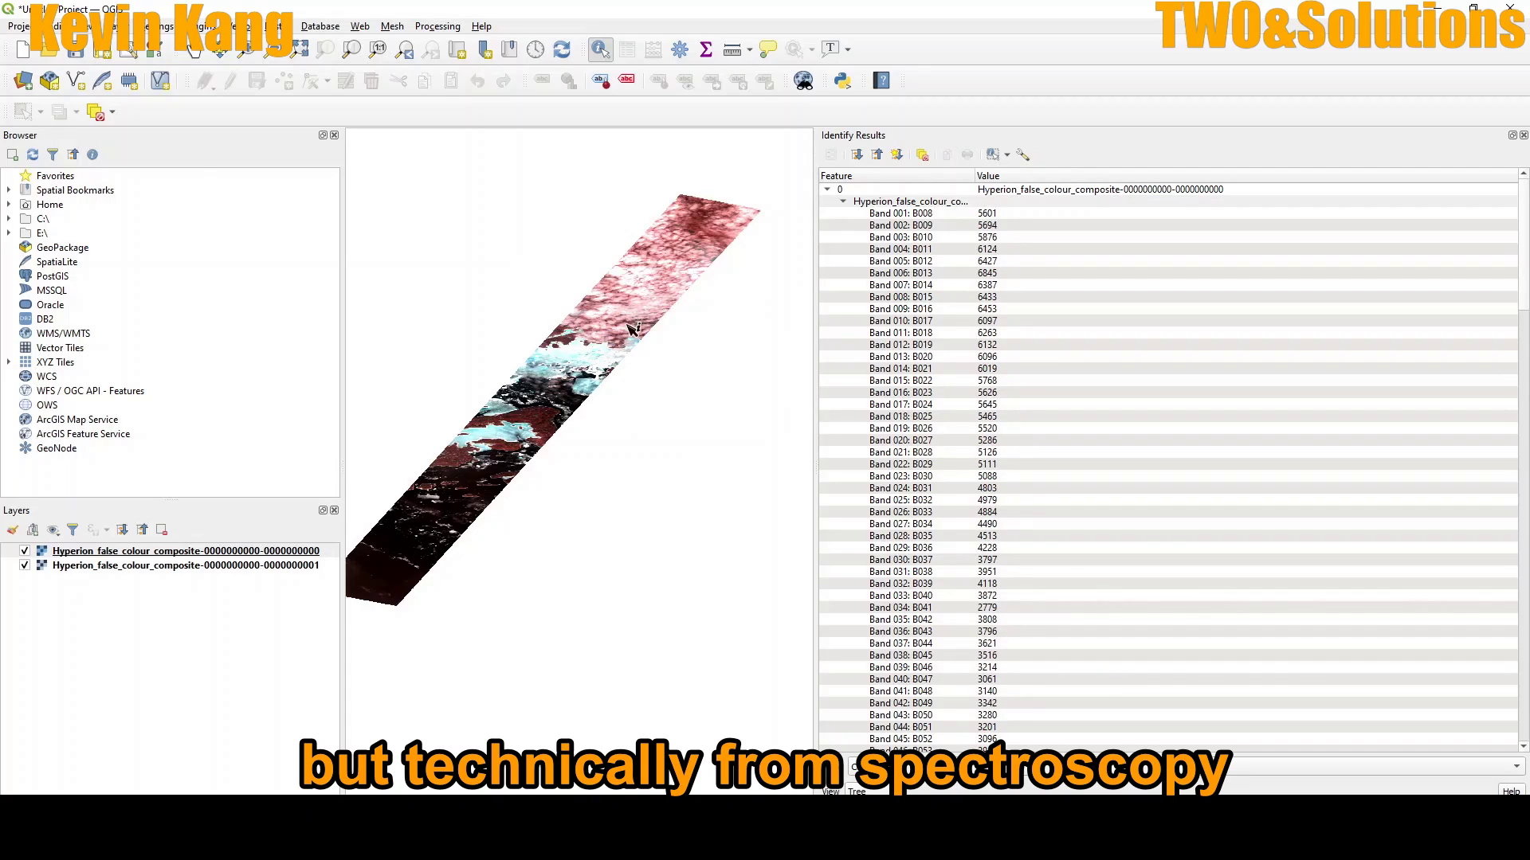
pyautogui.click(649, 284)
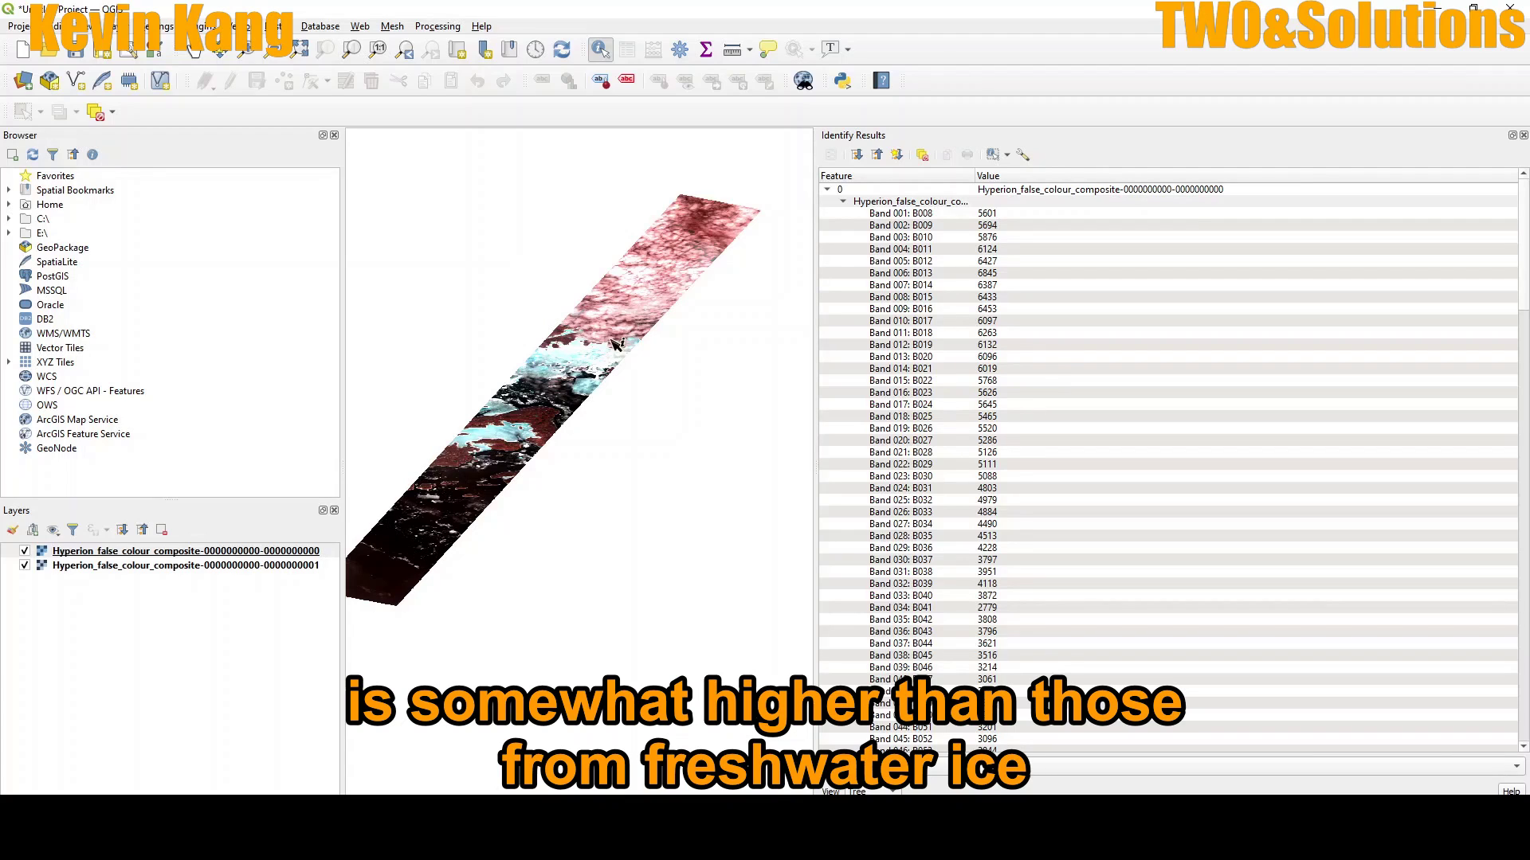
pyautogui.click(560, 357)
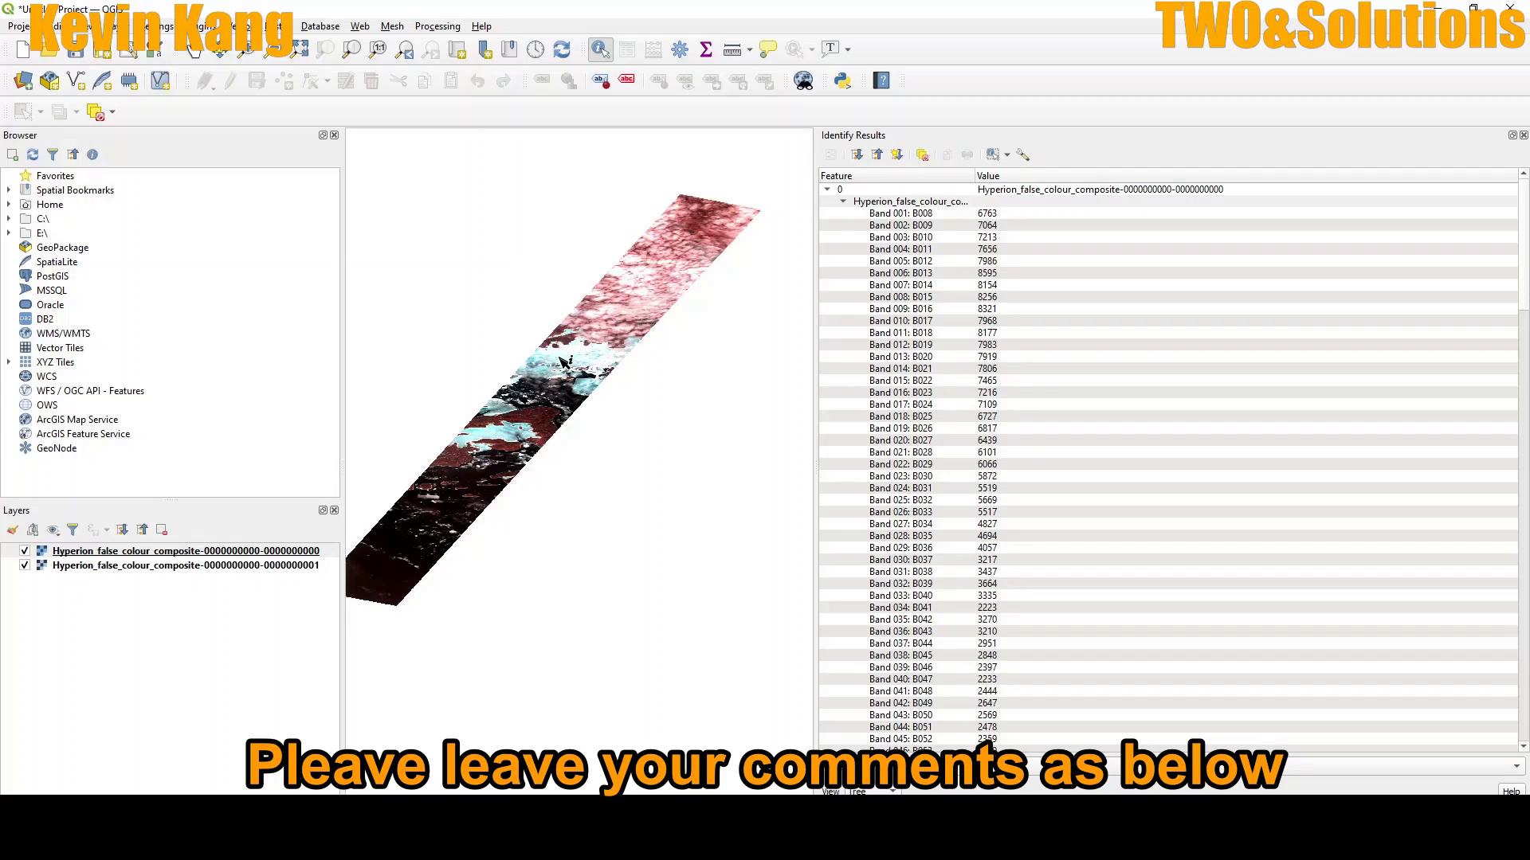
# - Query another Hyperion pixel, showing B008 at 7672 and B015 at 9441
pyautogui.click(563, 360)
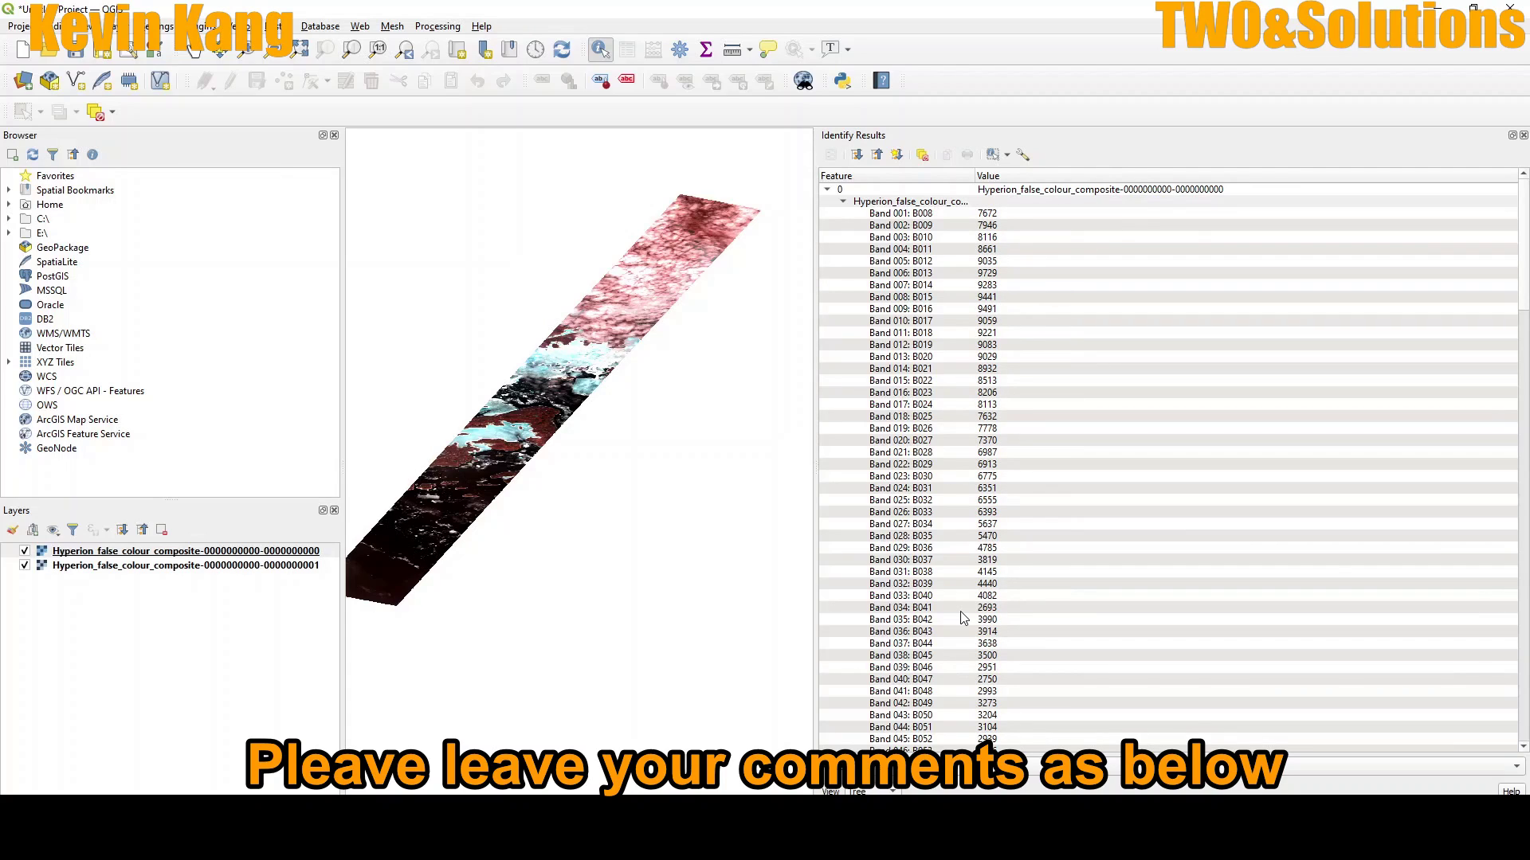